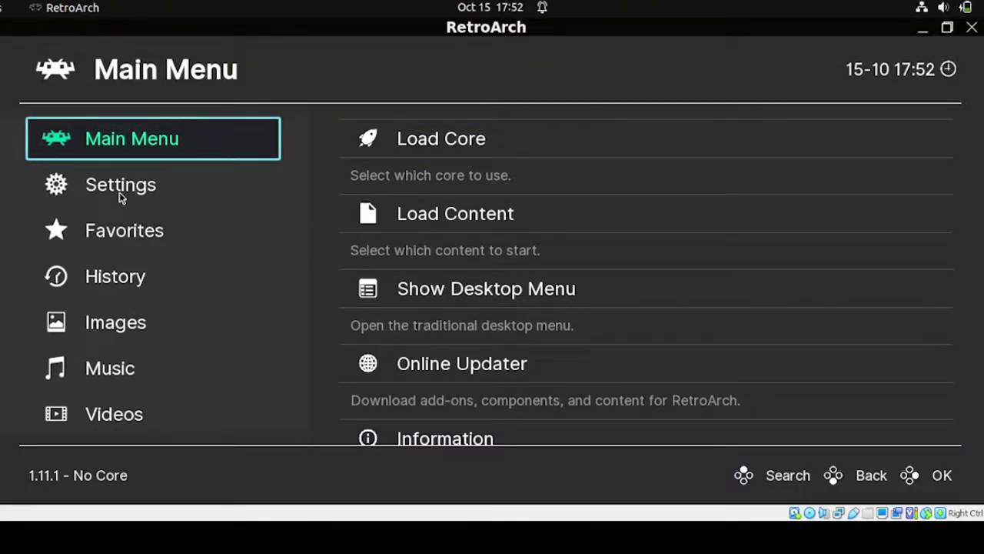
# Step: Go to Settings, scroll down the category list and enter the User Interface page
pyautogui.click(119, 188)
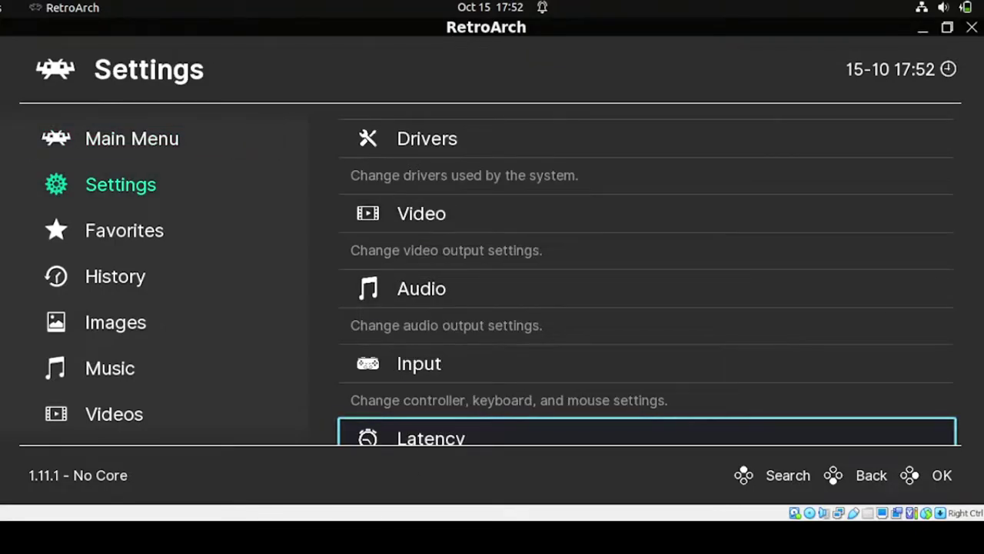
pyautogui.scroll(-5, 604, 269)
pyautogui.scroll(-5, 603, 281)
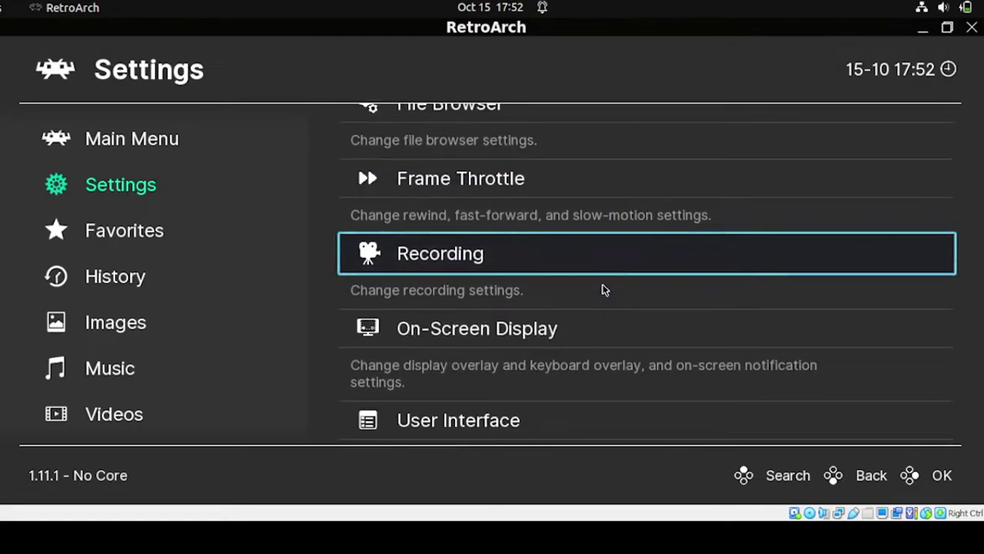
pyautogui.scroll(-2, 604, 287)
pyautogui.click(444, 264)
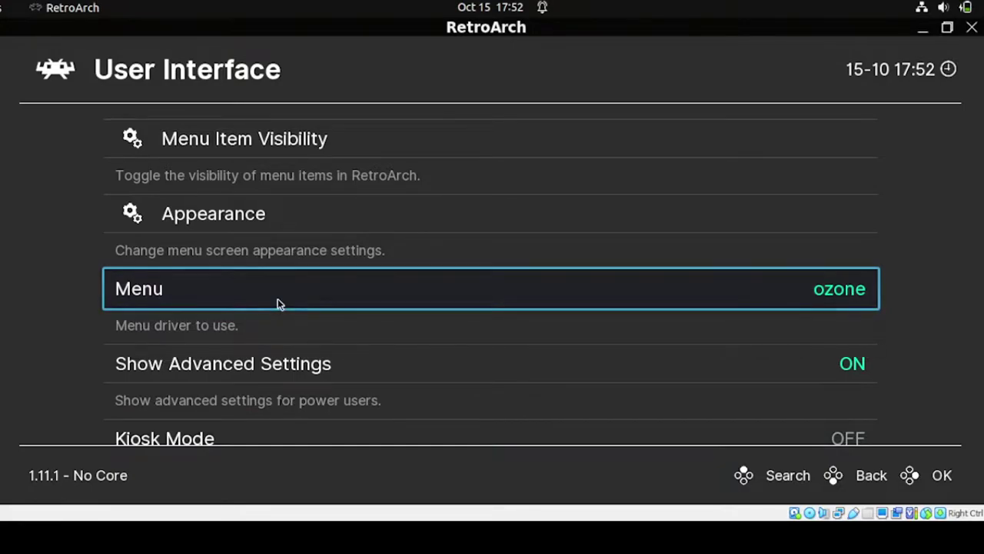
# Step: Change the Menu driver from ozone to xmb
pyautogui.click(277, 301)
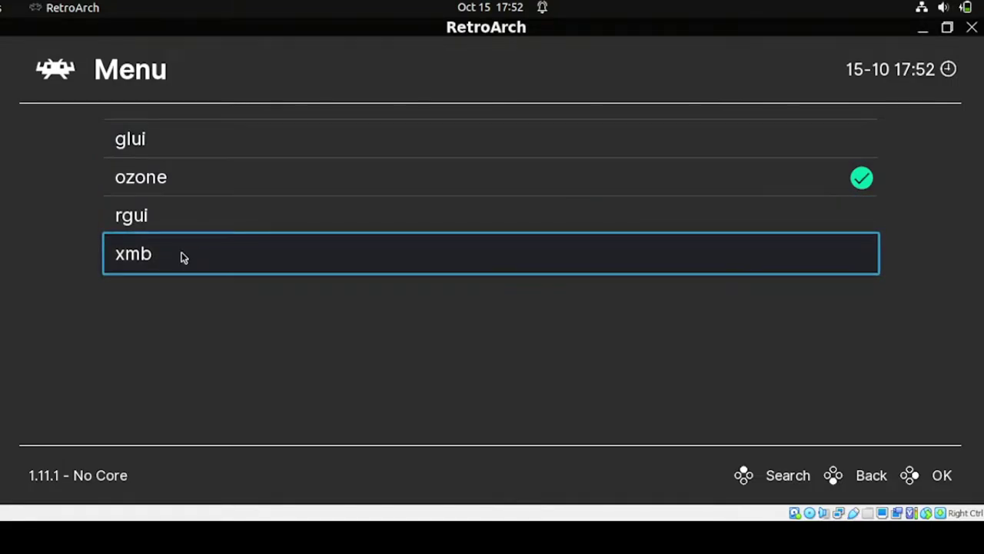
pyautogui.click(139, 260)
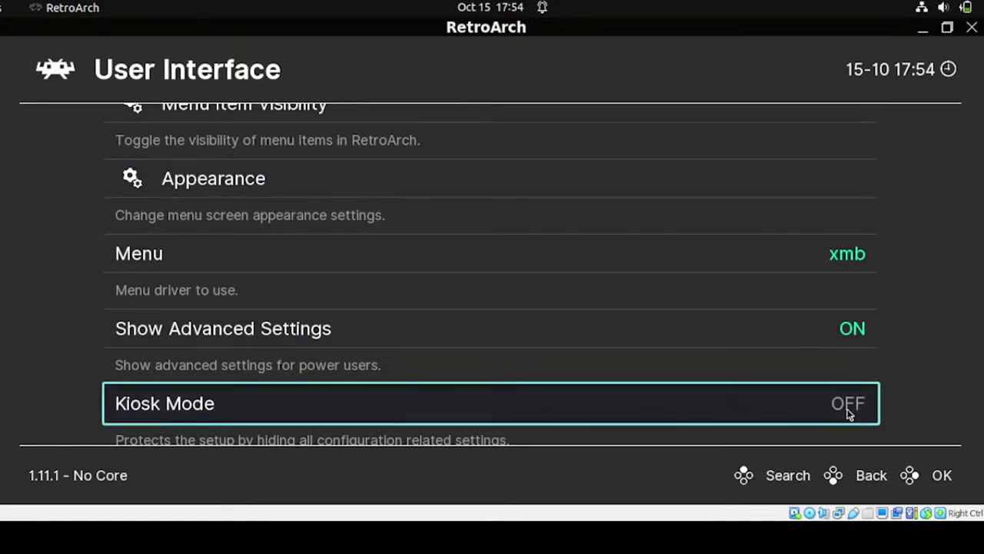
# Step: Save the current configuration to retroarch.cfg from Main Menu > Configuration File
pyautogui.click(854, 477)
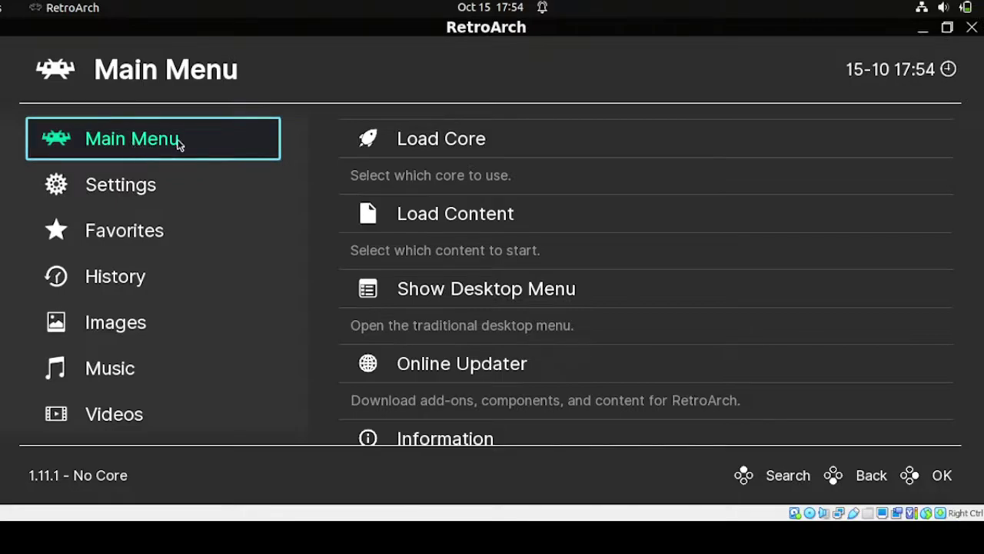
pyautogui.scroll(-2, 452, 201)
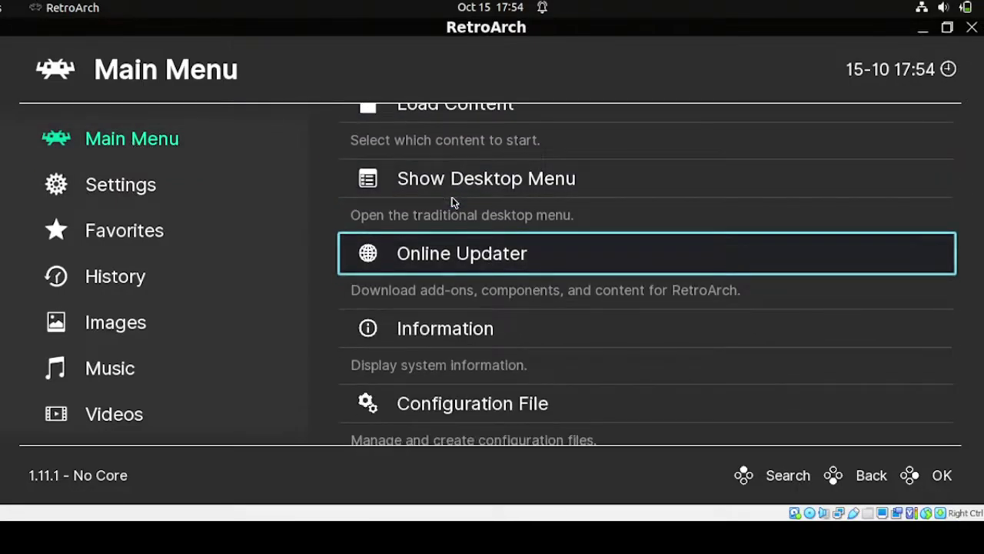
pyautogui.scroll(-1, 452, 202)
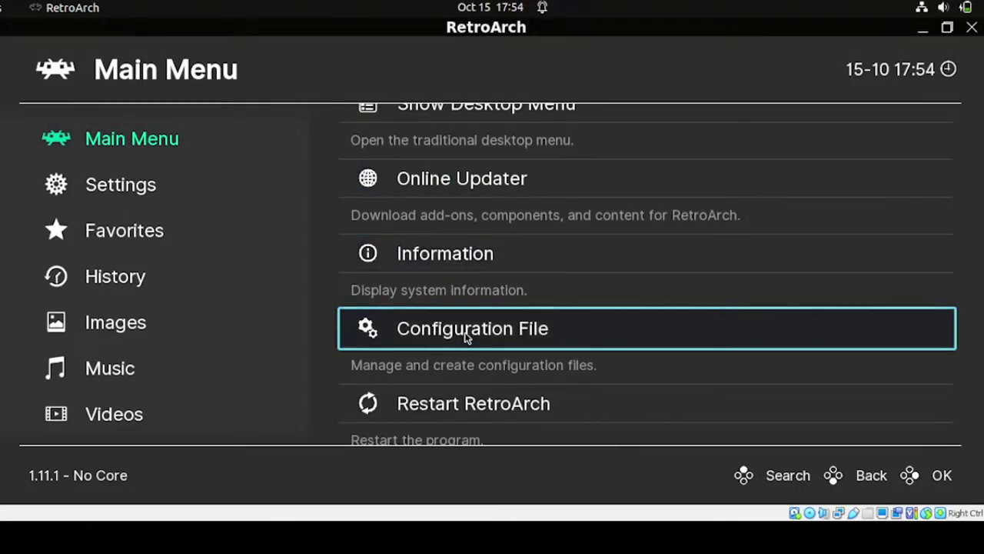
pyautogui.click(467, 339)
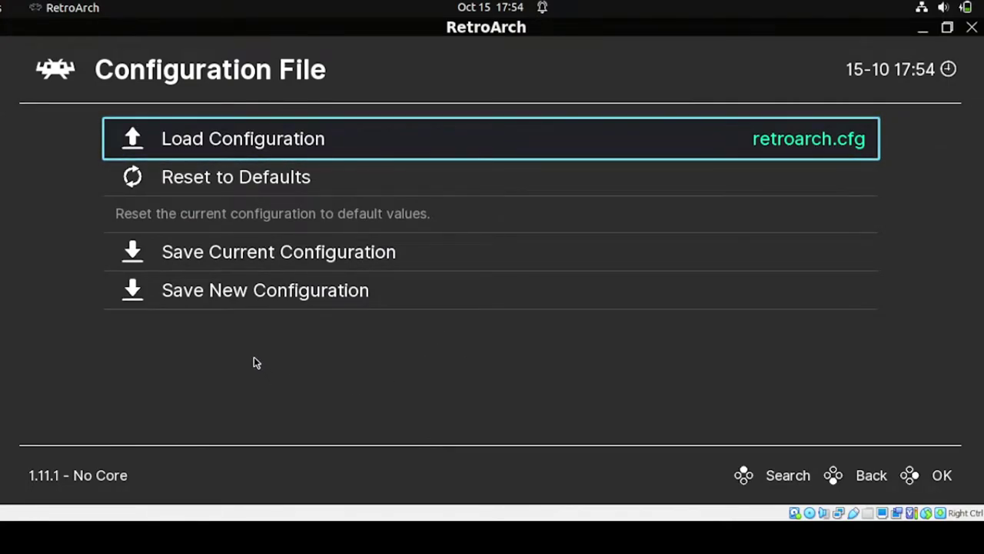
pyautogui.click(258, 256)
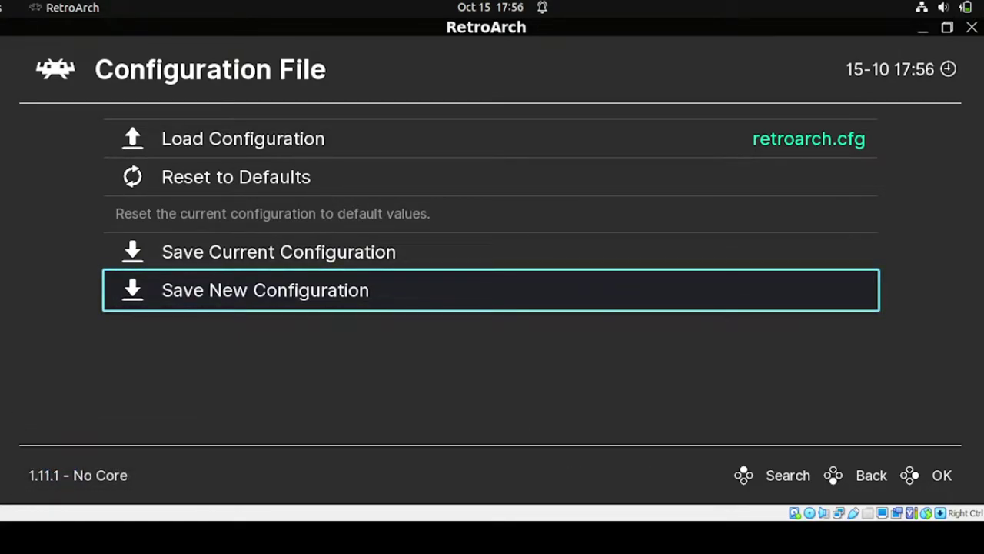
pyautogui.click(872, 476)
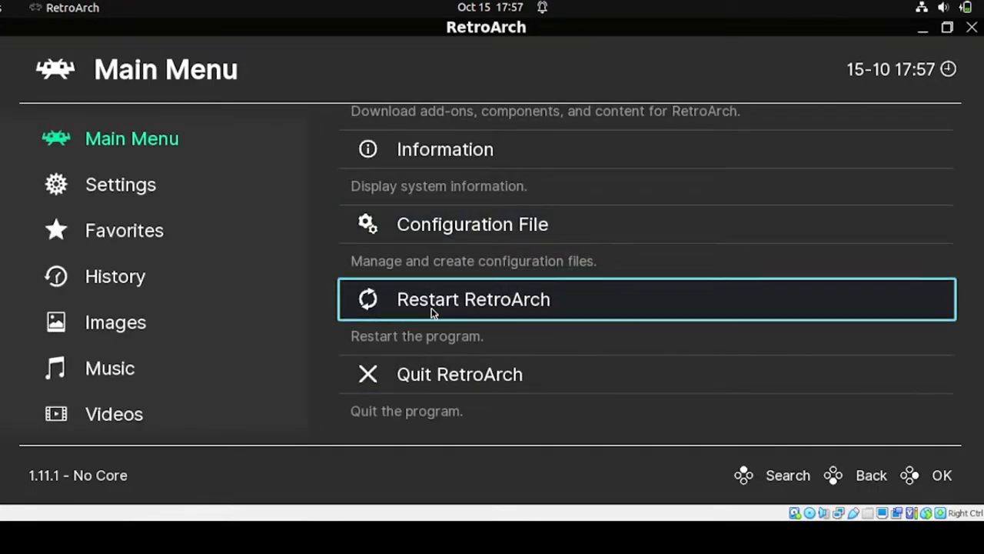
# Step: Restart RetroArch from the Main Menu and maximize its window
pyautogui.click(431, 311)
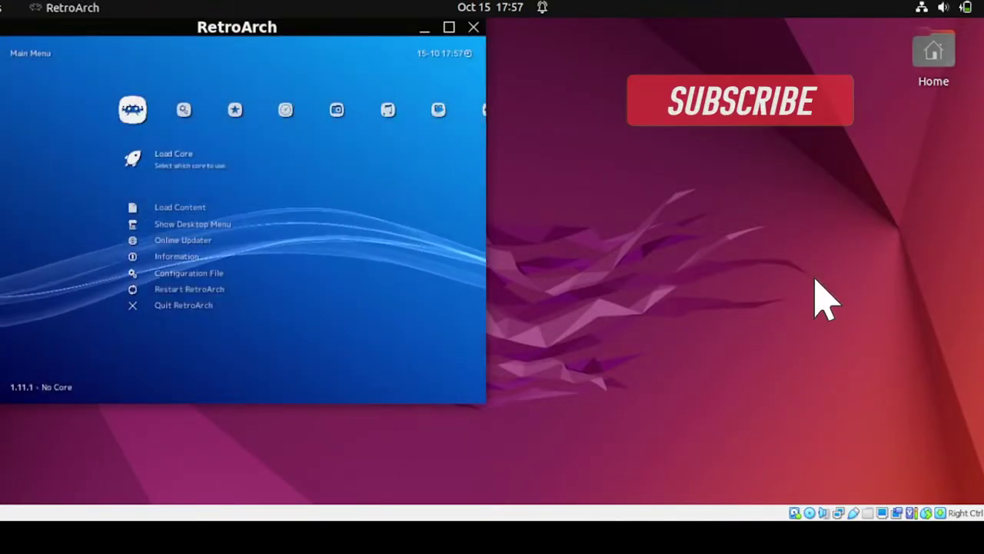
pyautogui.click(449, 26)
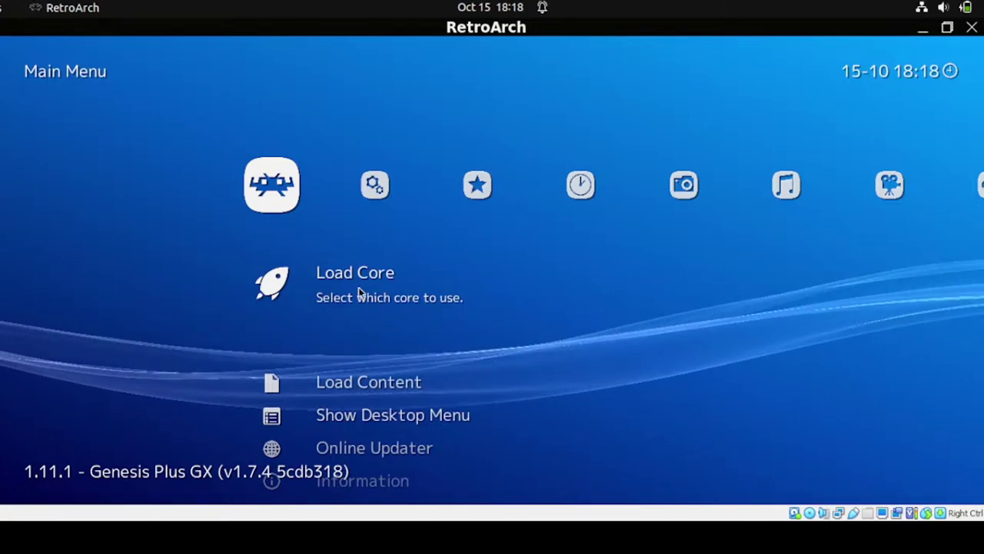
pyautogui.press('Up')
pyautogui.press('Up')
pyautogui.press('Down')
pyautogui.press('Down')
pyautogui.press('Down')
pyautogui.press('Down')
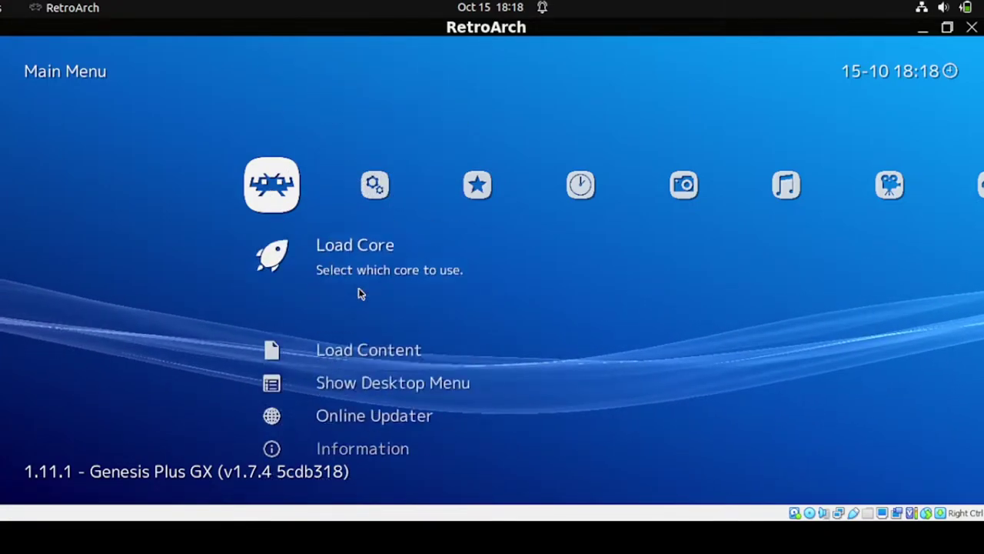
pyautogui.press('Down')
pyautogui.press('Down')
pyautogui.press('Down')
pyautogui.press('Down')
pyautogui.press('Down')
pyautogui.press('Down')
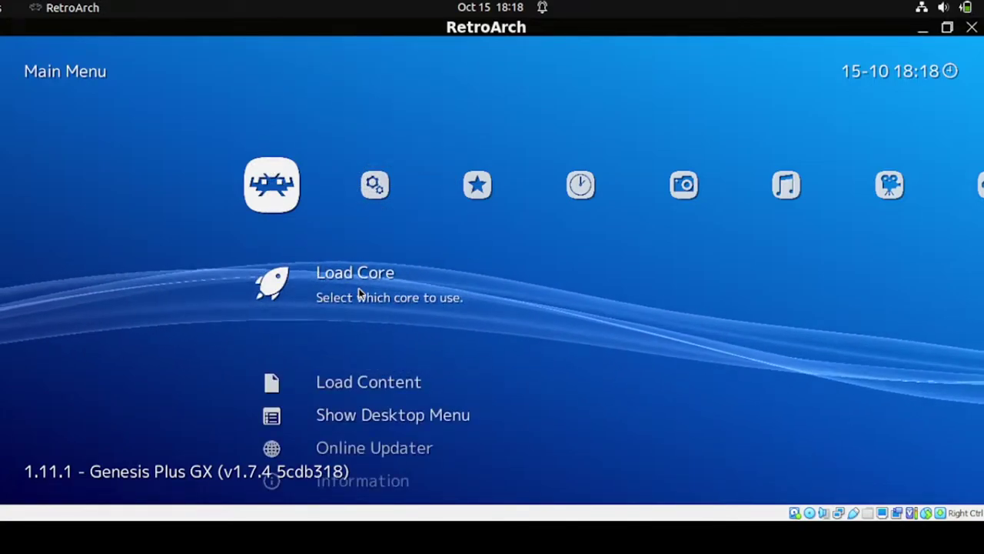
pyautogui.press('Return')
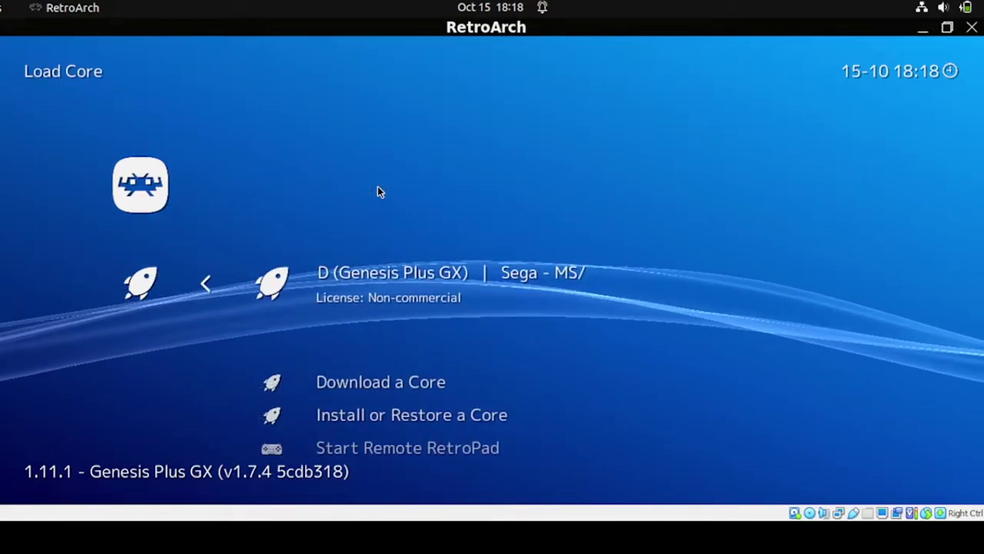
pyautogui.press('BackSpace')
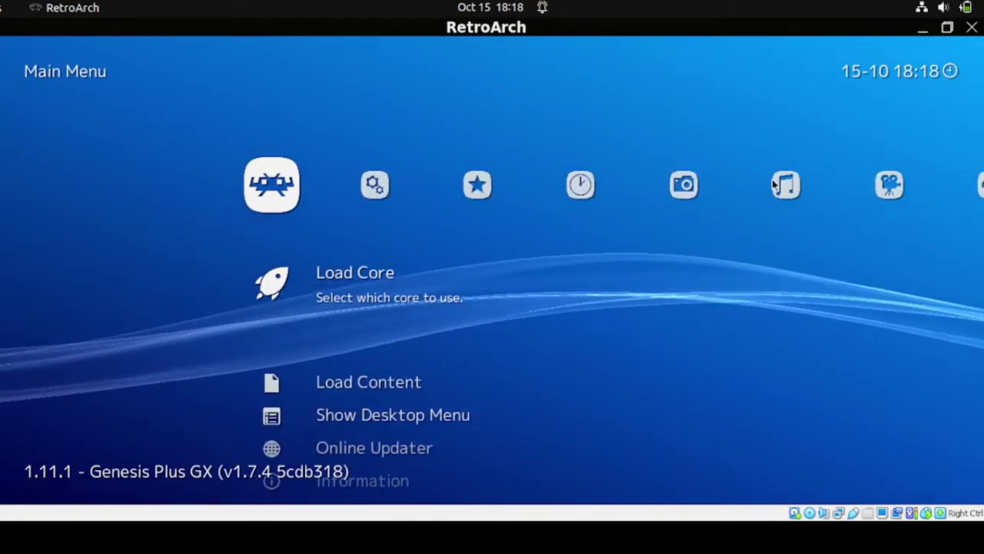
pyautogui.press('Return')
pyautogui.press('BackSpace')
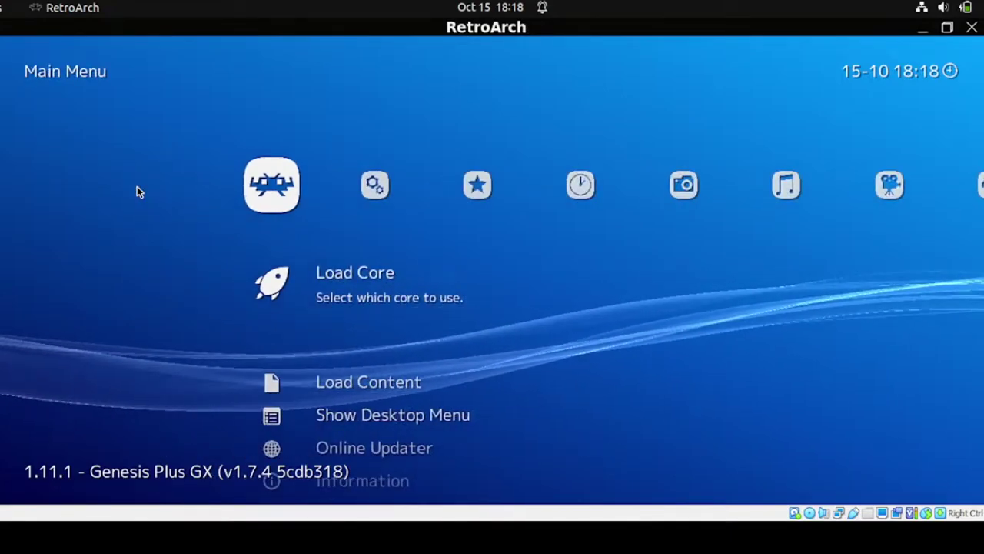
pyautogui.press('Up')
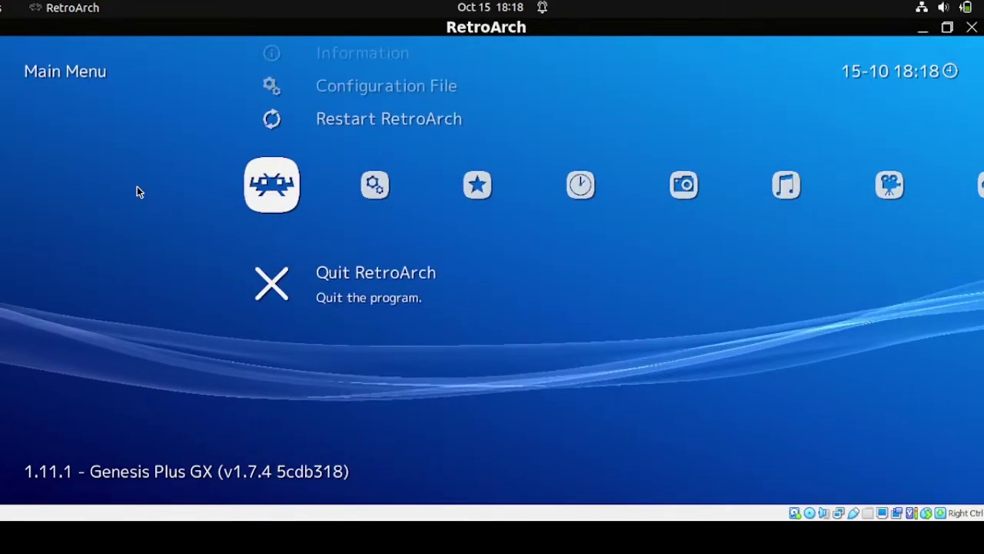
pyautogui.press('Up')
pyautogui.press('Up')
pyautogui.press('Up')
pyautogui.press('Up')
pyautogui.press('Up')
pyautogui.press('Up')
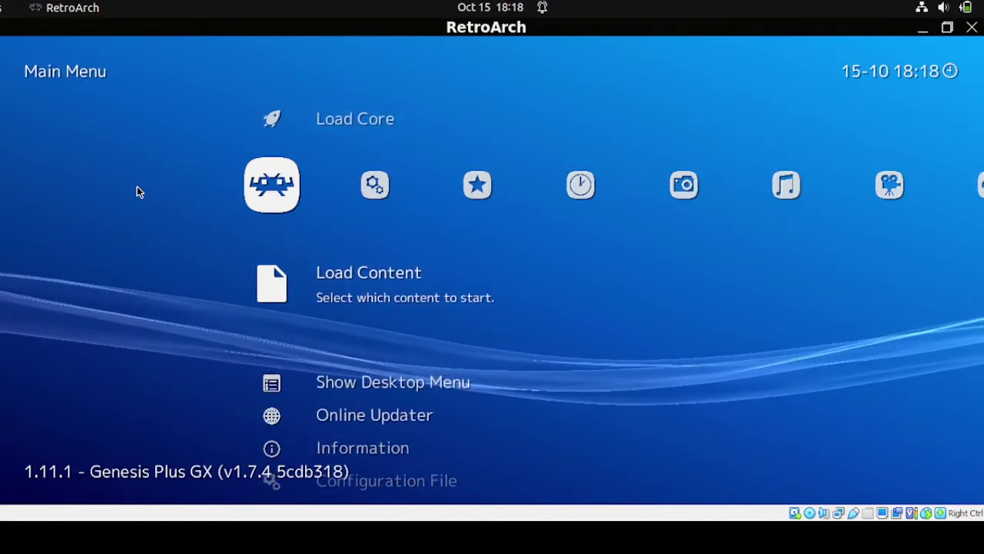
pyautogui.press('Right')
pyautogui.press('Right')
pyautogui.press('Right')
pyautogui.press('Right')
pyautogui.press('Right')
pyautogui.press('Right')
pyautogui.press('Right')
pyautogui.press('Right')
pyautogui.press('Right')
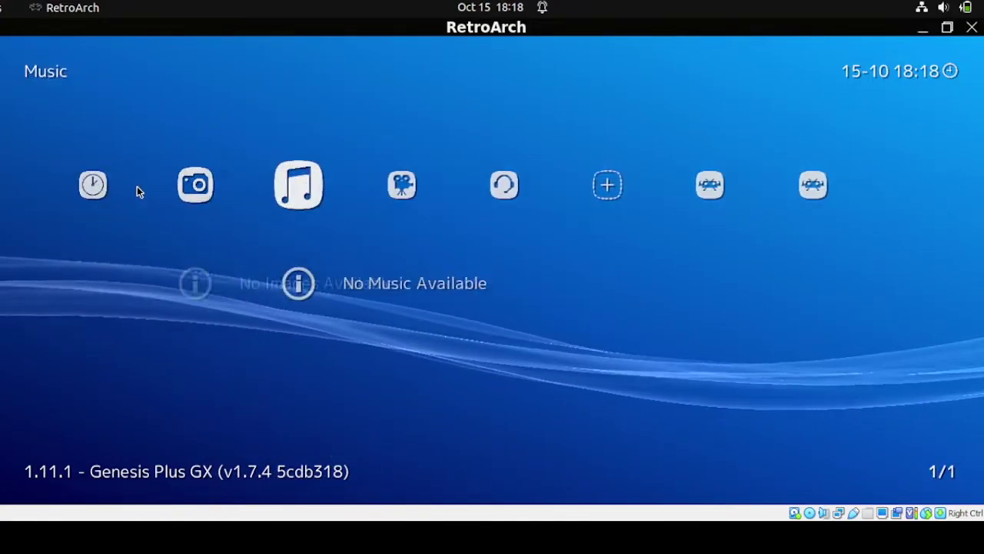
pyautogui.press('Right')
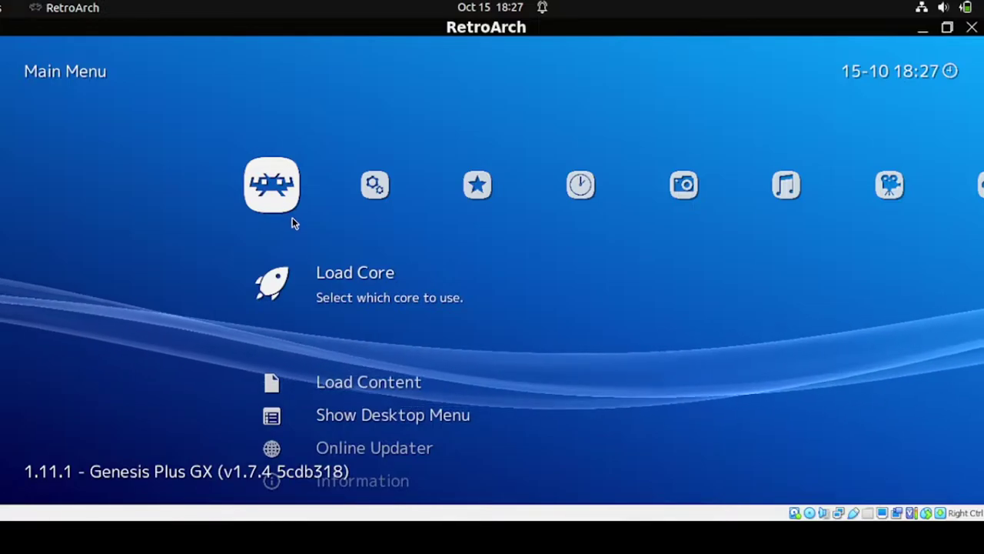
# Step: Navigate to Settings > User Interface > Menu Item Visibility
pyautogui.press('Right')
pyautogui.press('Down')
pyautogui.press('Down')
pyautogui.press('Down')
pyautogui.press('Down')
pyautogui.press('Down')
pyautogui.press('Down')
pyautogui.press('Down')
pyautogui.press('Down')
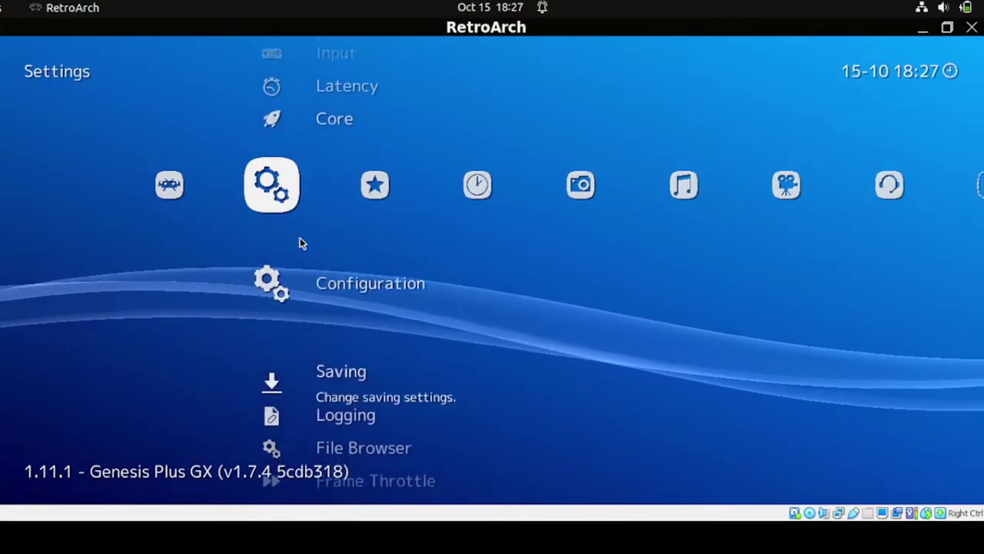
pyautogui.press('Down')
pyautogui.press('Down')
pyautogui.press('Down')
pyautogui.press('Down')
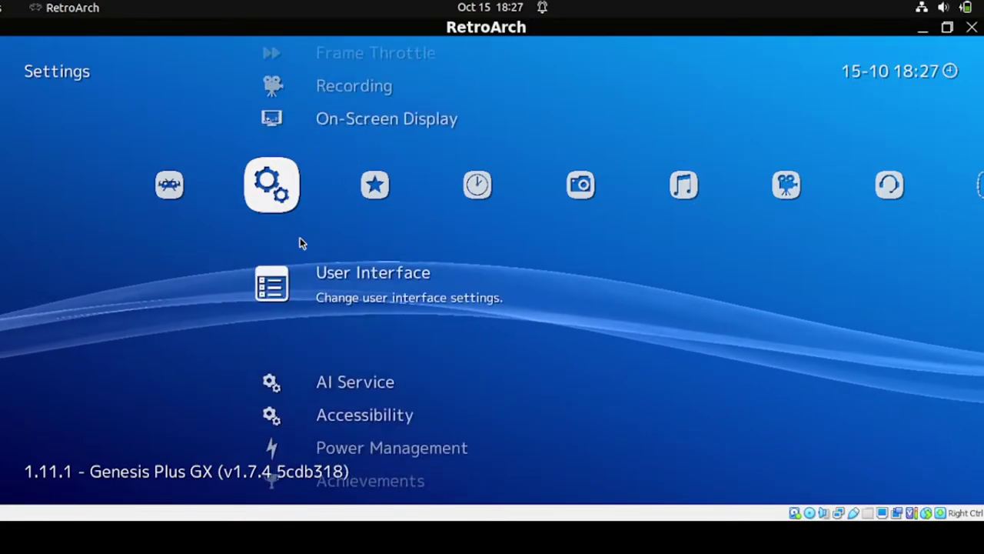
pyautogui.press('Return')
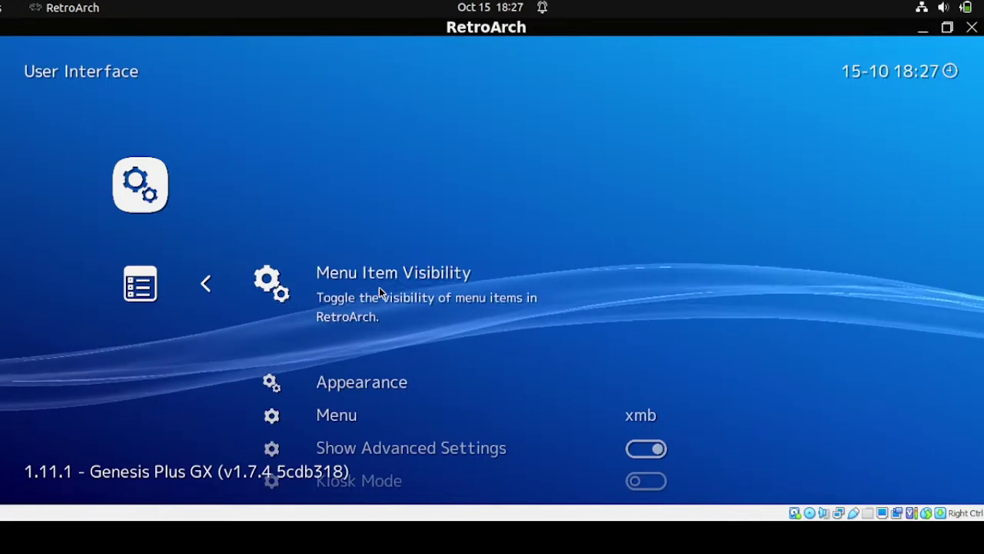
pyautogui.press('Return')
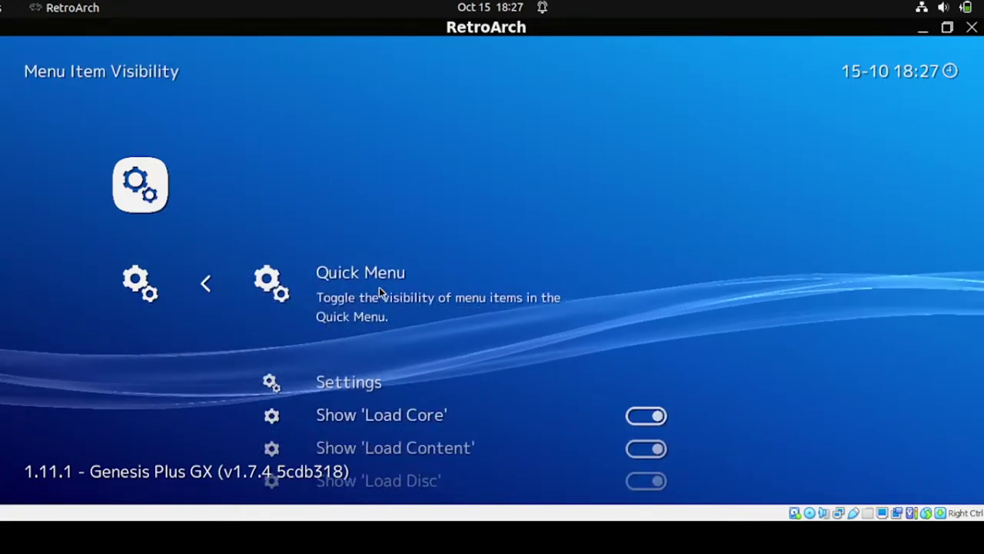
# Step: Switch off Show 'Explore', 'Images', 'Music' and 'Videos' in the visibility list
pyautogui.press('Down')
pyautogui.press('Down')
pyautogui.press('Down')
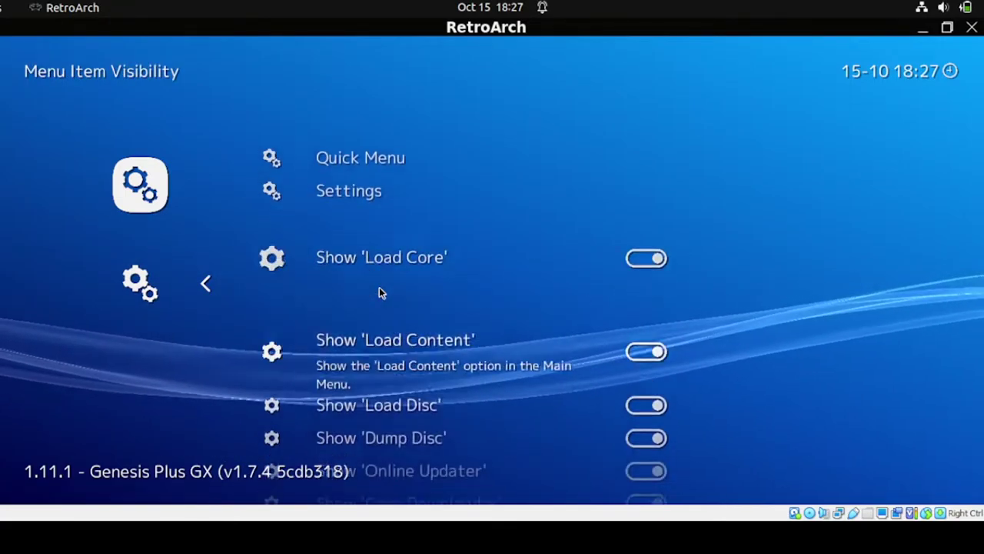
pyautogui.press('Down')
pyautogui.press('Down')
pyautogui.press('Down')
pyautogui.press('Down')
pyautogui.press('Down')
pyautogui.press('Down')
pyautogui.press('Down')
pyautogui.press('Down')
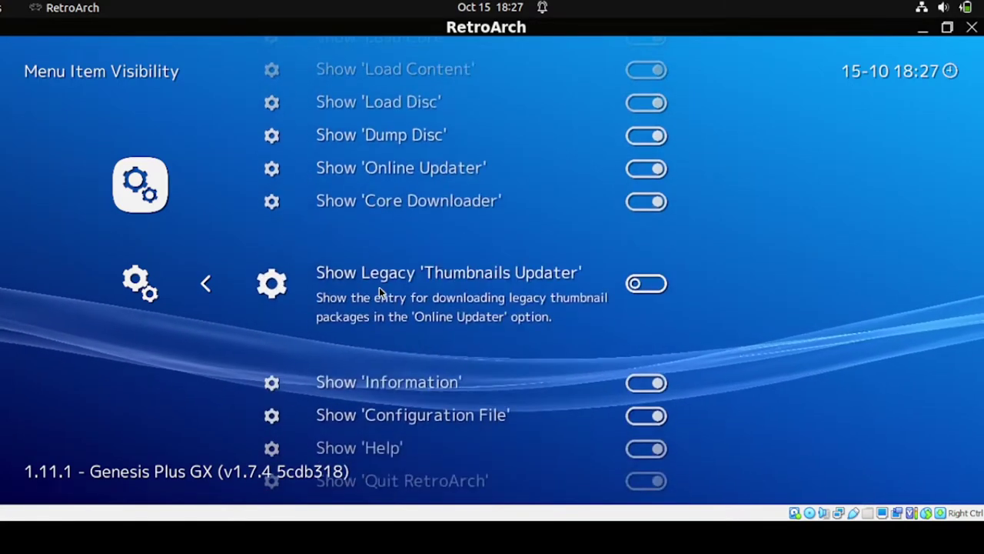
pyautogui.press('Down')
pyautogui.press('Down')
pyautogui.press('Down')
pyautogui.press('Down')
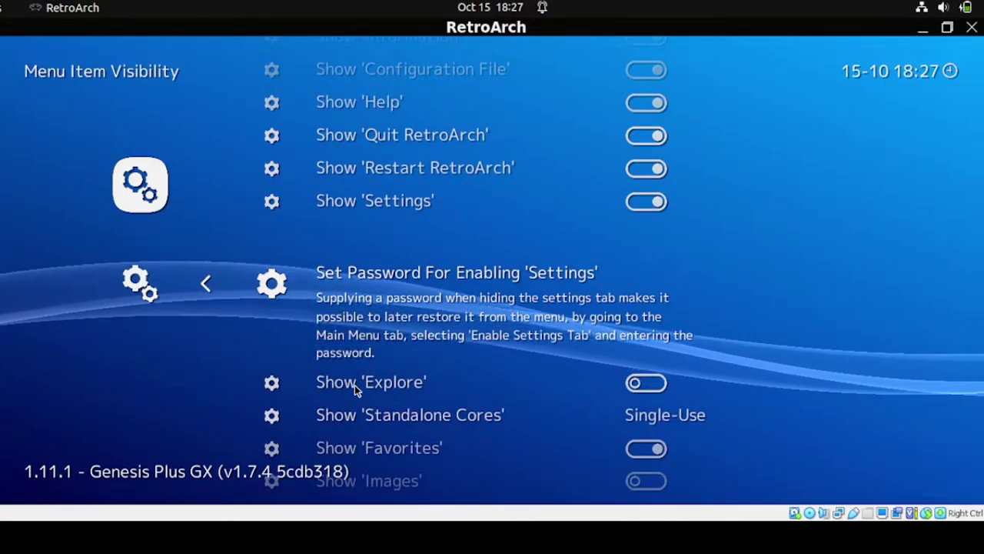
pyautogui.press('Down')
pyautogui.press('Down')
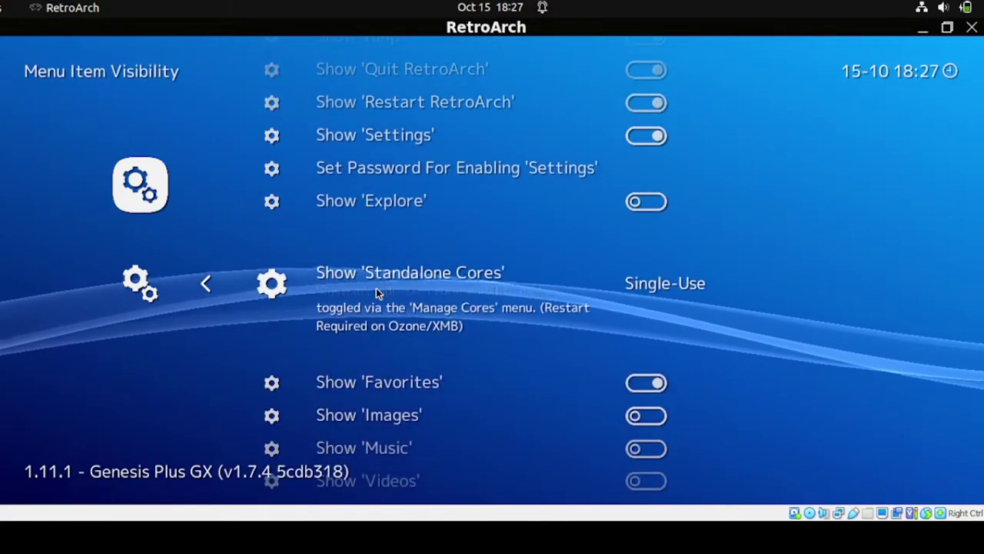
pyautogui.press('Down')
pyautogui.press('Down')
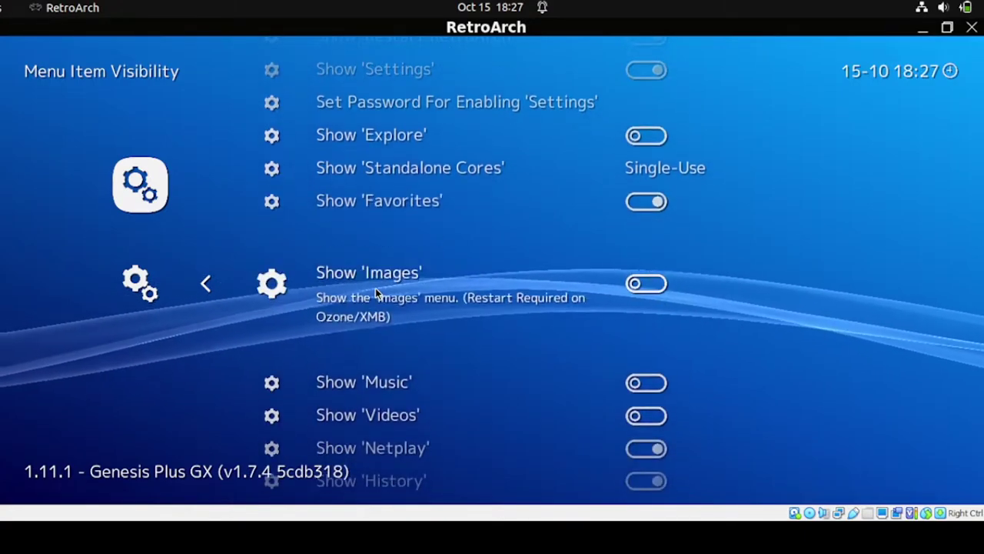
pyautogui.press('Return')
pyautogui.press('Return')
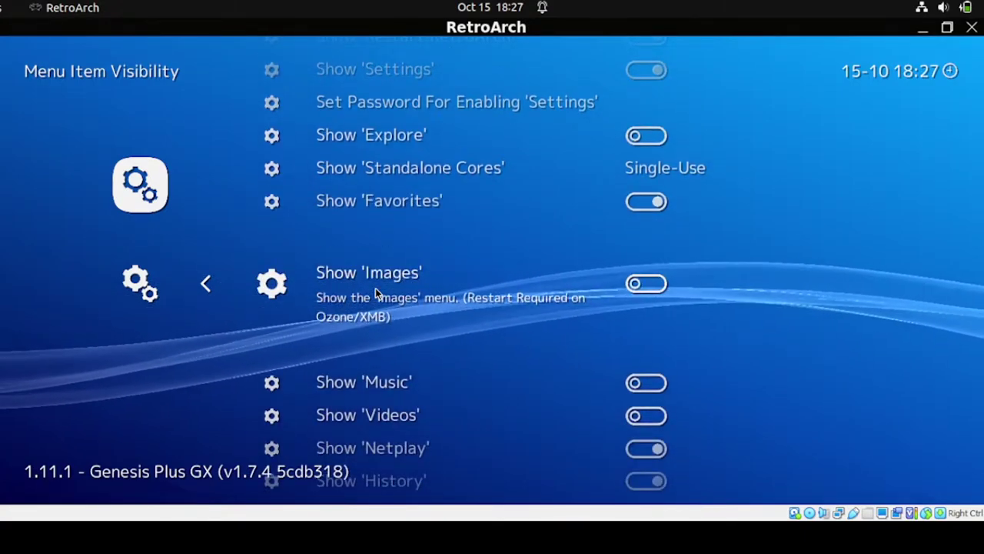
pyautogui.press('Down')
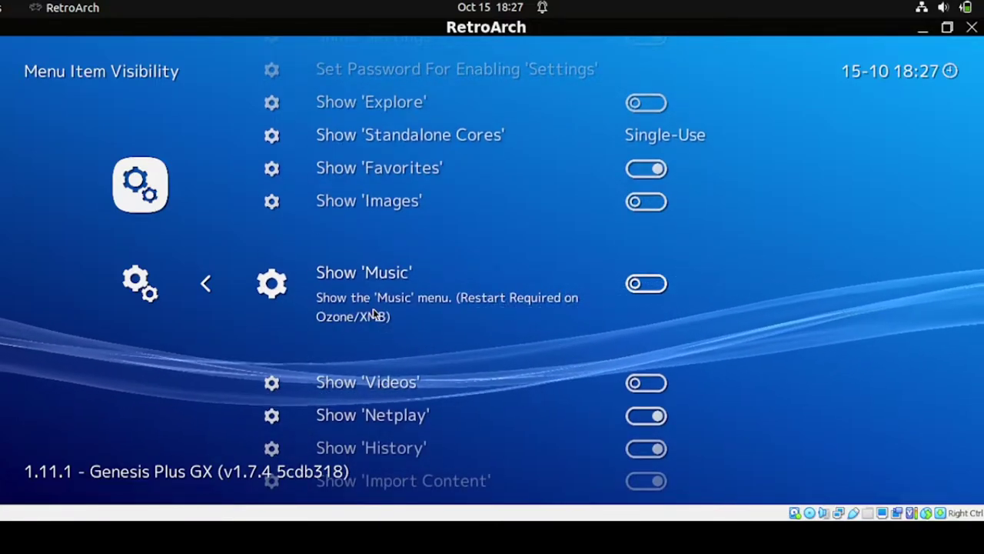
# Step: Switch off the Show 'Netplay' option in Menu Item Visibility
pyautogui.click(360, 383)
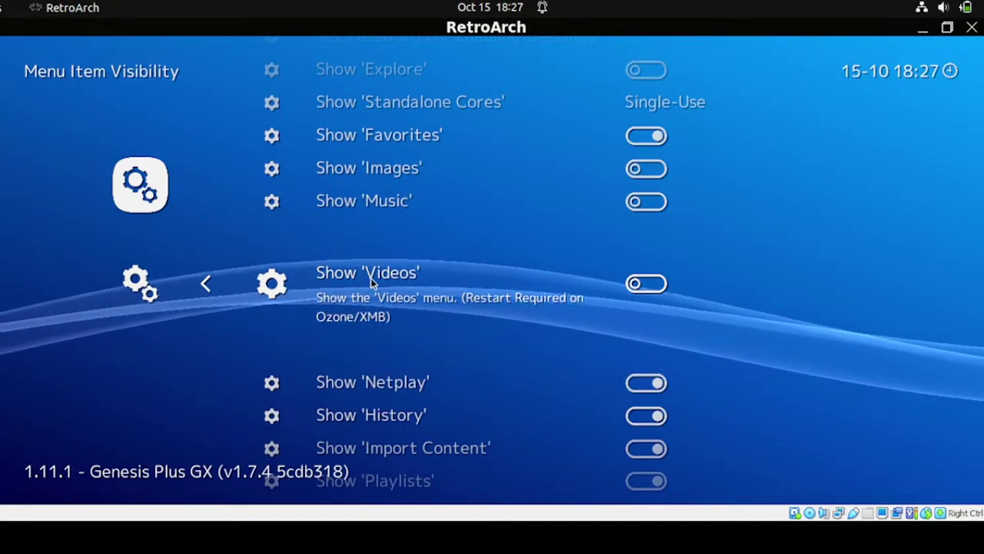
pyautogui.scroll(1, 371, 277)
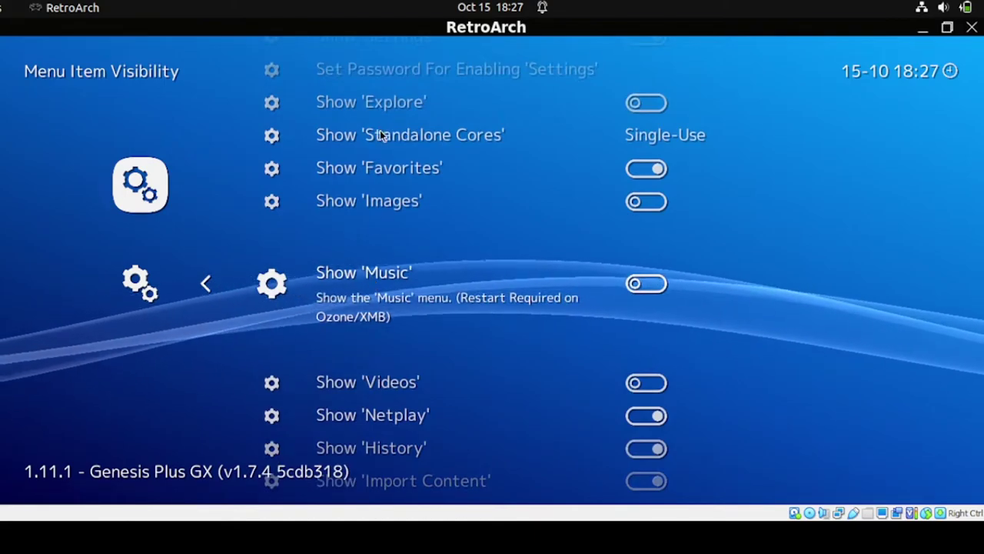
pyautogui.scroll(-1, 385, 319)
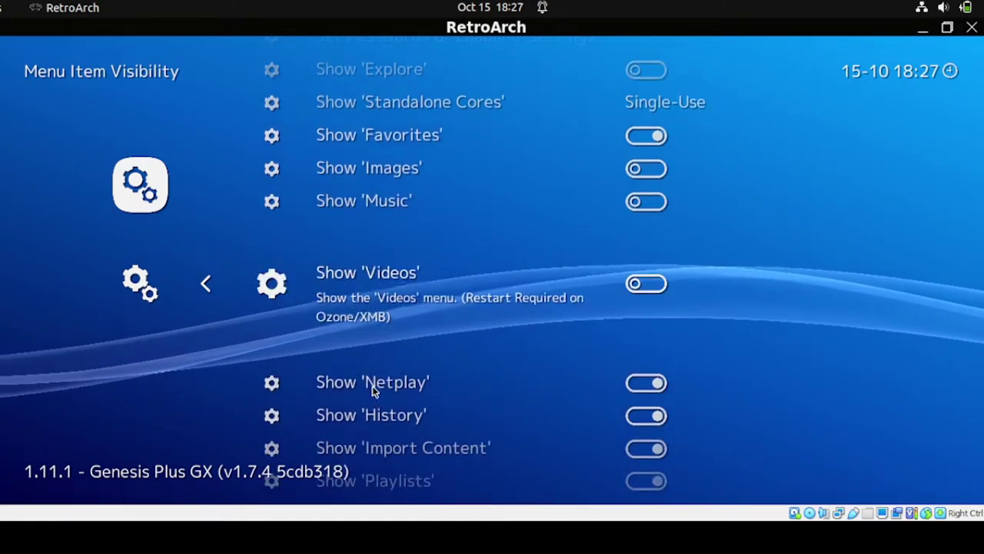
pyautogui.scroll(-1, 372, 393)
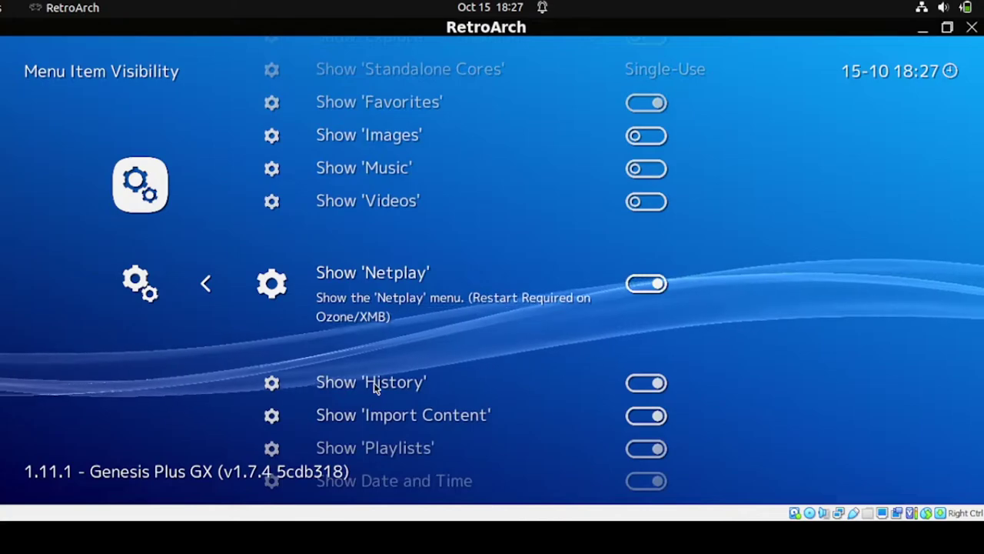
pyautogui.click(644, 284)
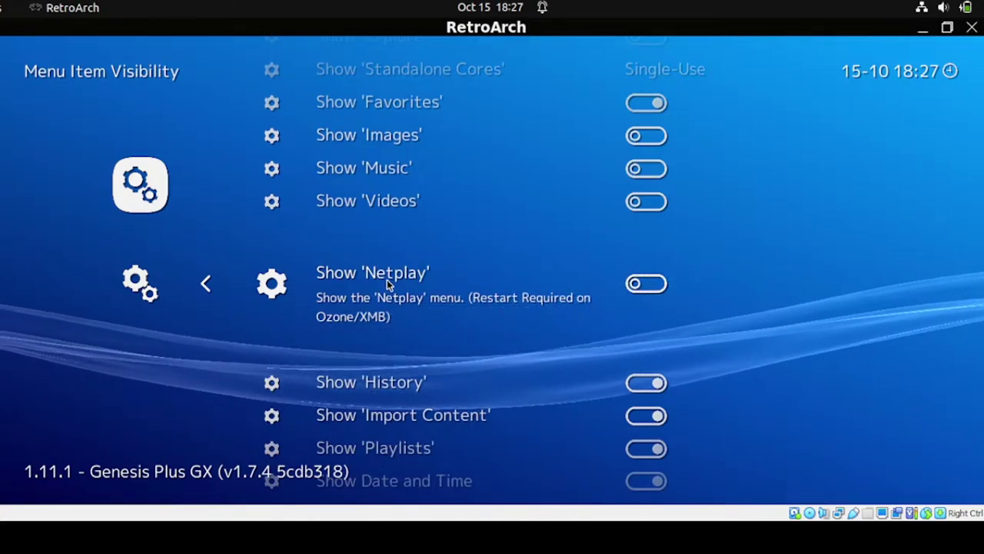
# Step: Back out through User Interface to the top-level Settings category list
pyautogui.scroll(1, 387, 283)
pyautogui.scroll(3, 387, 282)
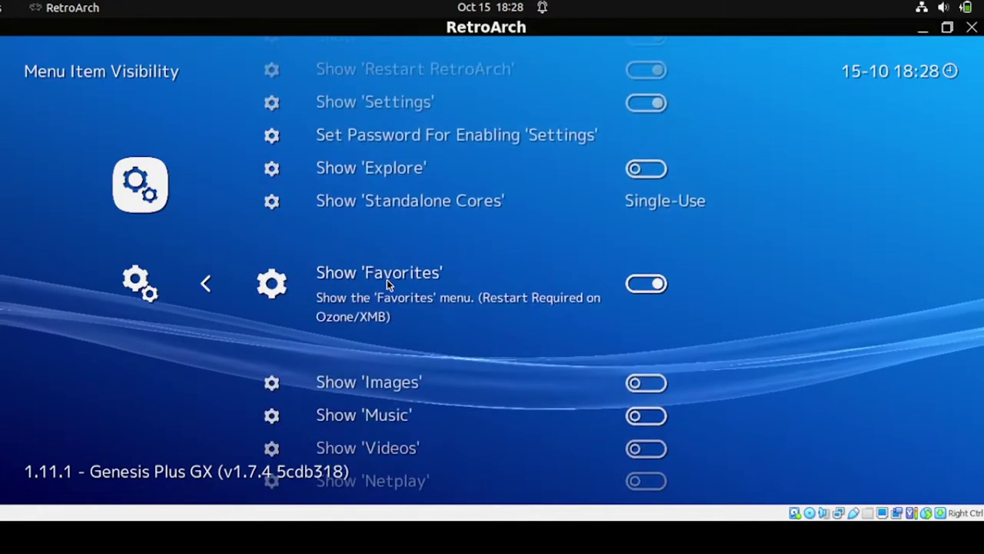
pyautogui.scroll(1, 387, 281)
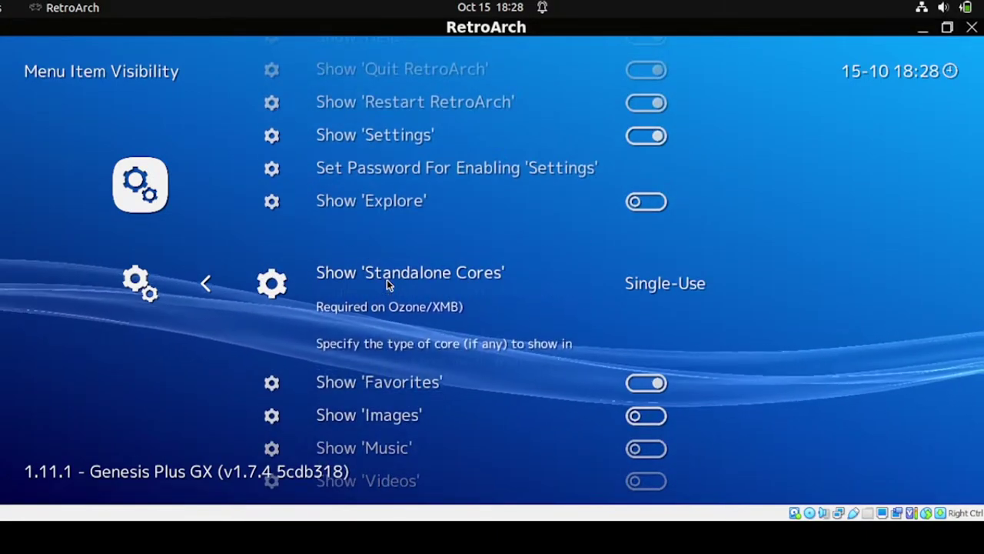
pyautogui.scroll(3, 386, 282)
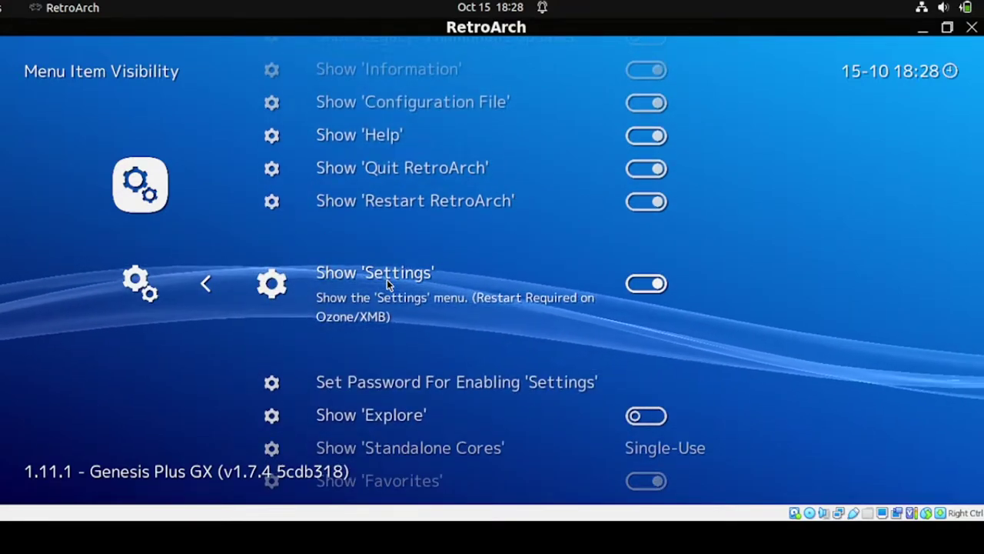
pyautogui.scroll(1, 386, 283)
pyautogui.scroll(4, 387, 283)
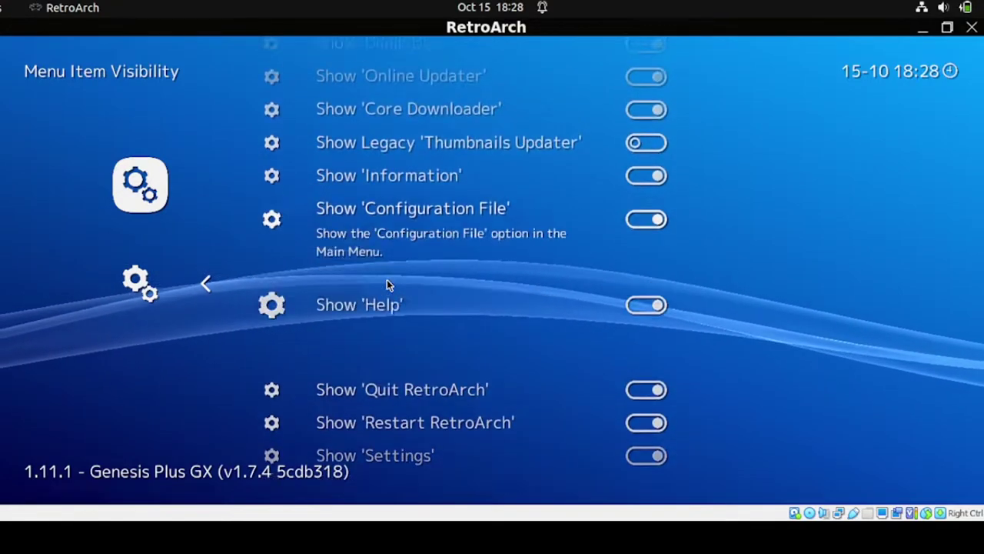
pyautogui.scroll(9, 387, 283)
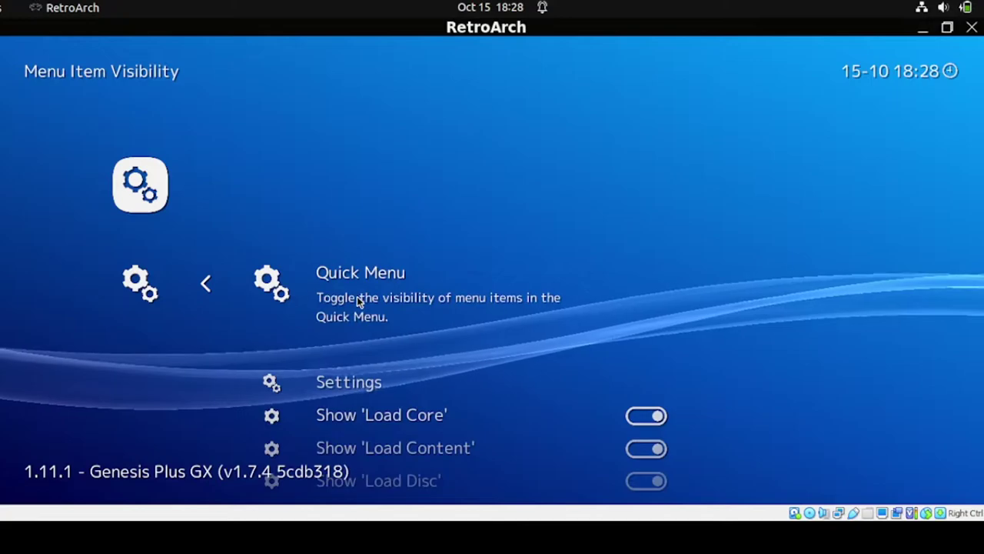
pyautogui.click(139, 284)
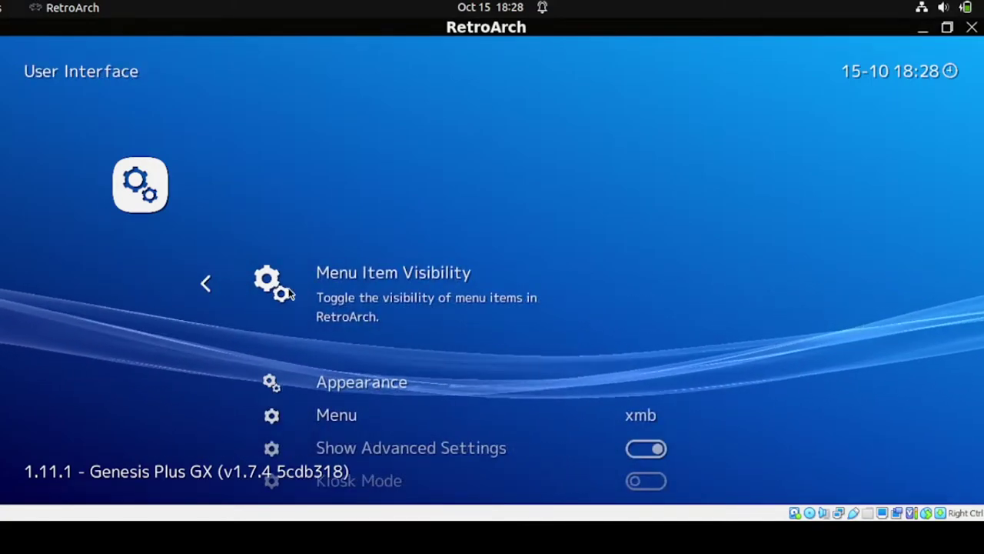
pyautogui.click(139, 187)
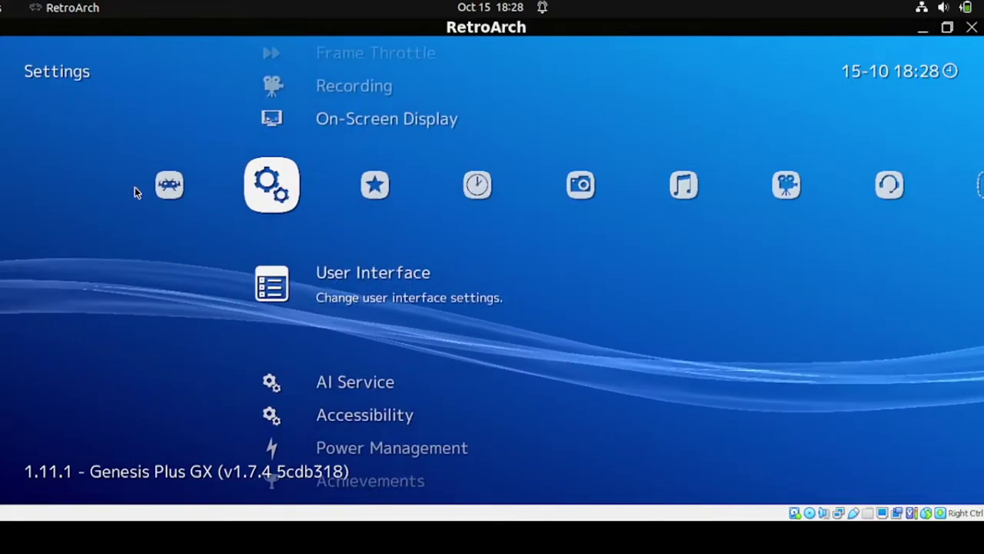
# Step: Save the configuration with the hidden tabs to retroarch.cfg via Main Menu > Configuration File
pyautogui.click(135, 187)
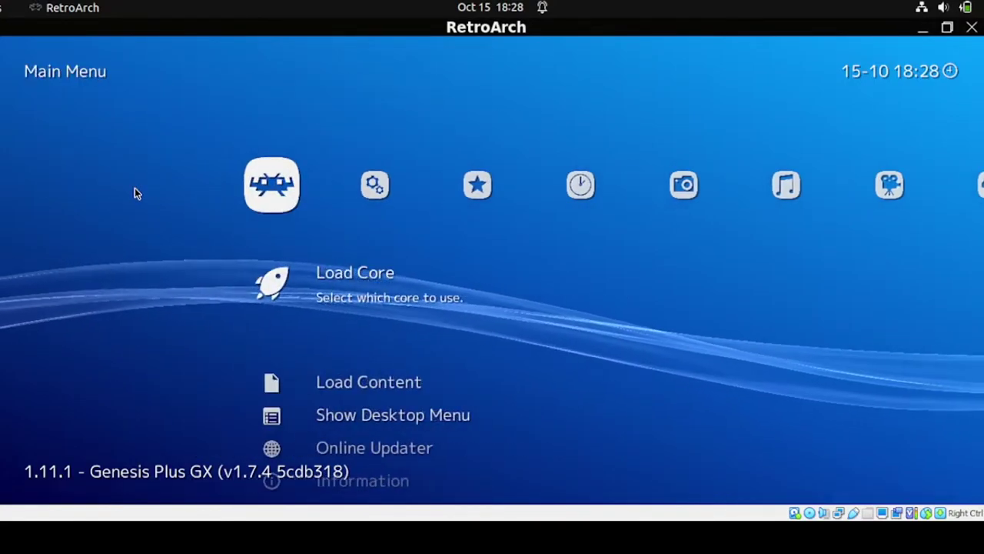
pyautogui.scroll(-1, 135, 189)
pyautogui.scroll(-4, 135, 194)
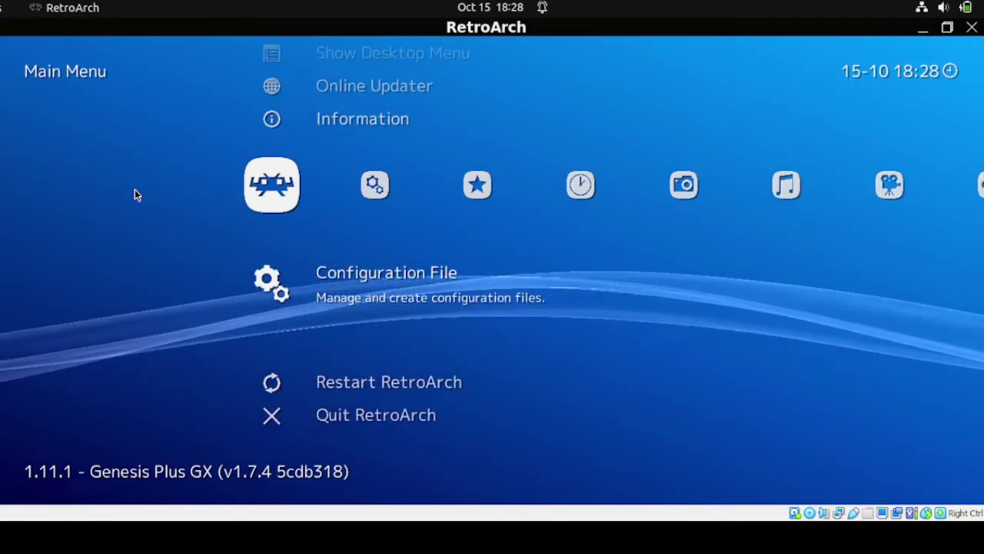
pyautogui.click(363, 287)
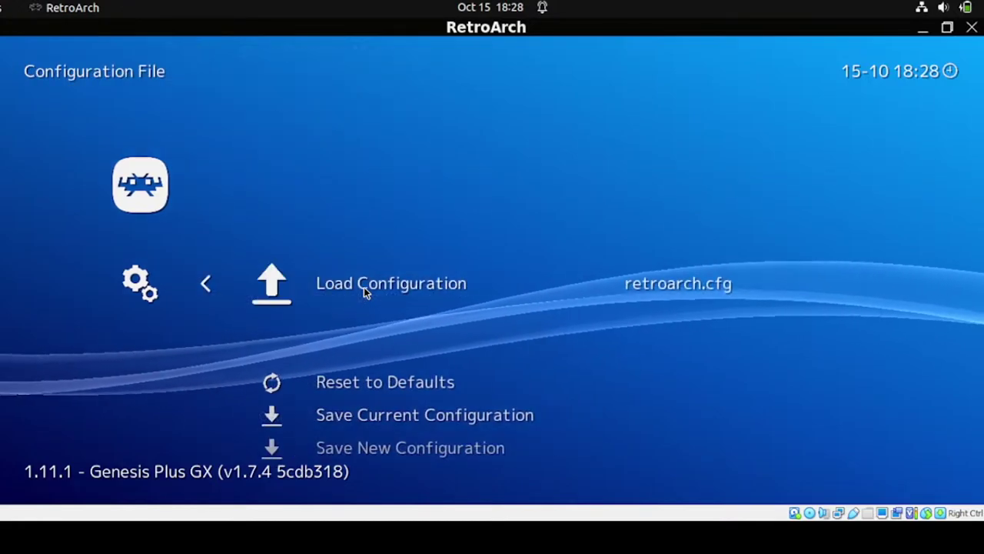
pyautogui.scroll(-1, 363, 289)
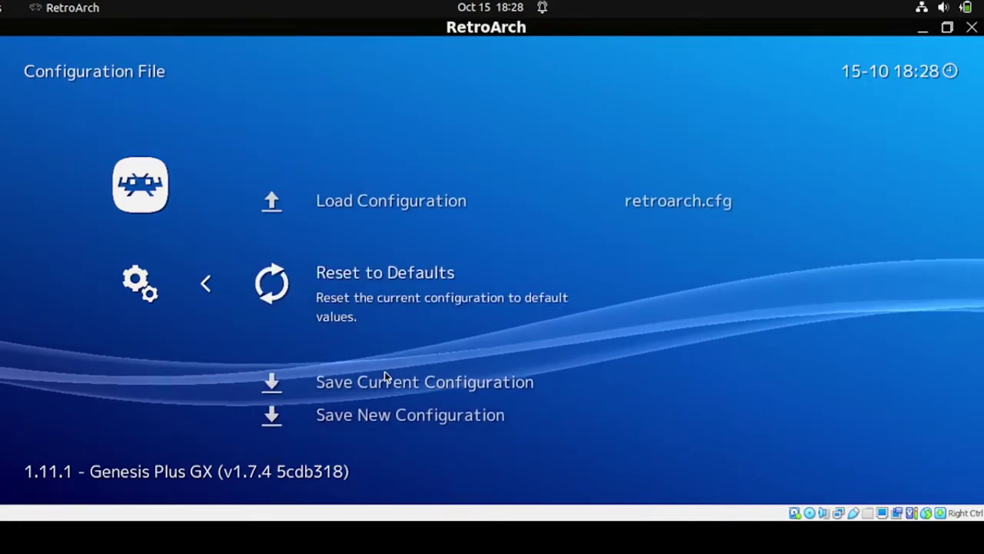
pyautogui.scroll(-1, 386, 376)
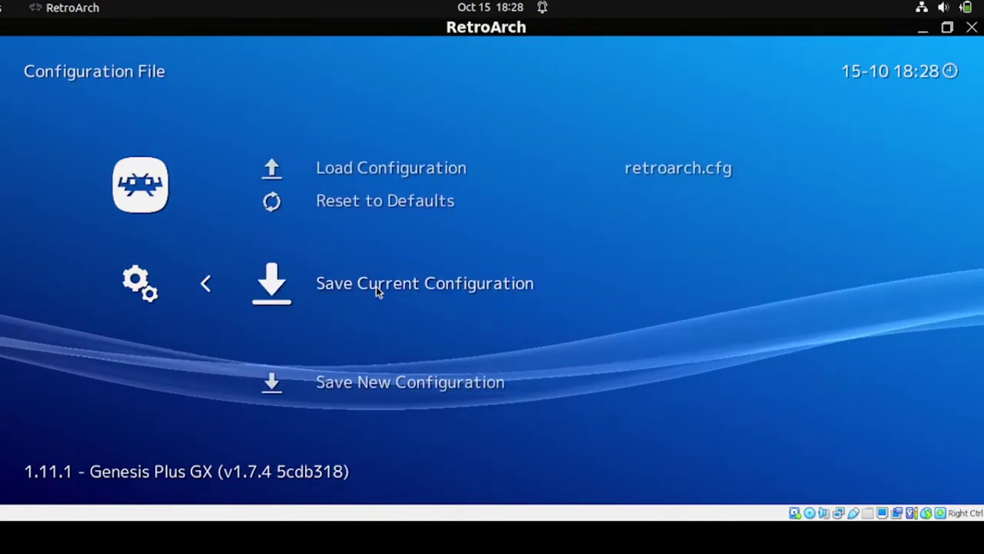
pyautogui.click(377, 291)
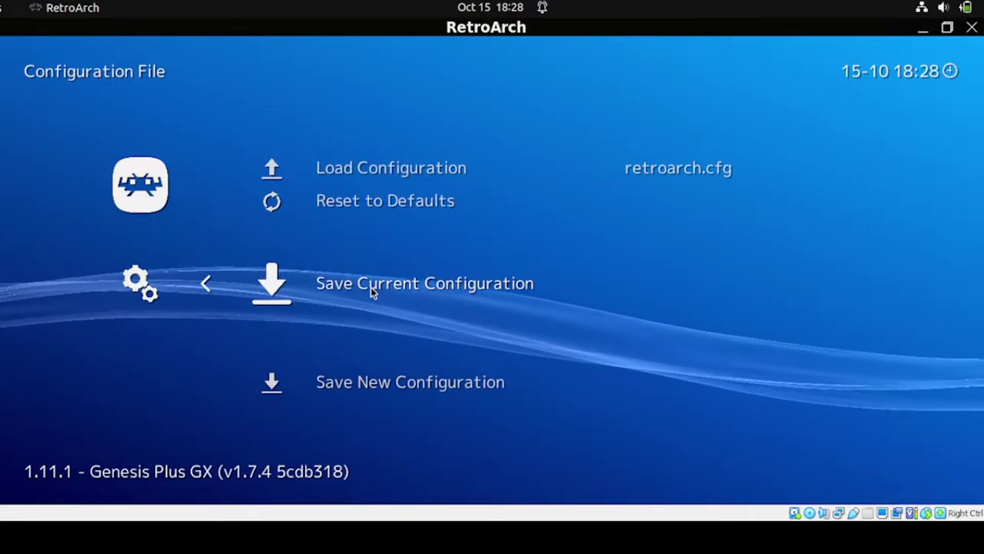
pyautogui.click(133, 191)
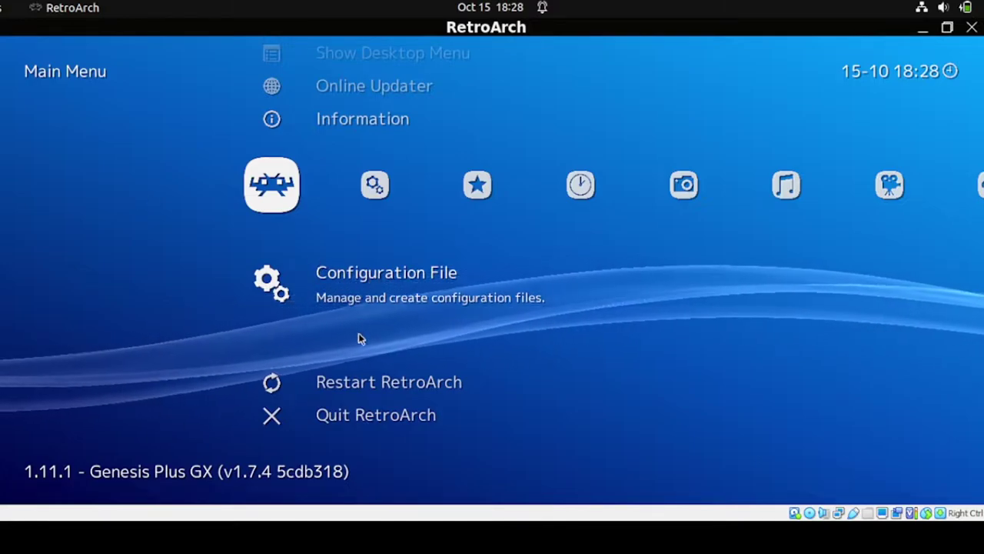
# Step: Restart RetroArch from the Main Menu and maximize the reopened window
pyautogui.click(362, 389)
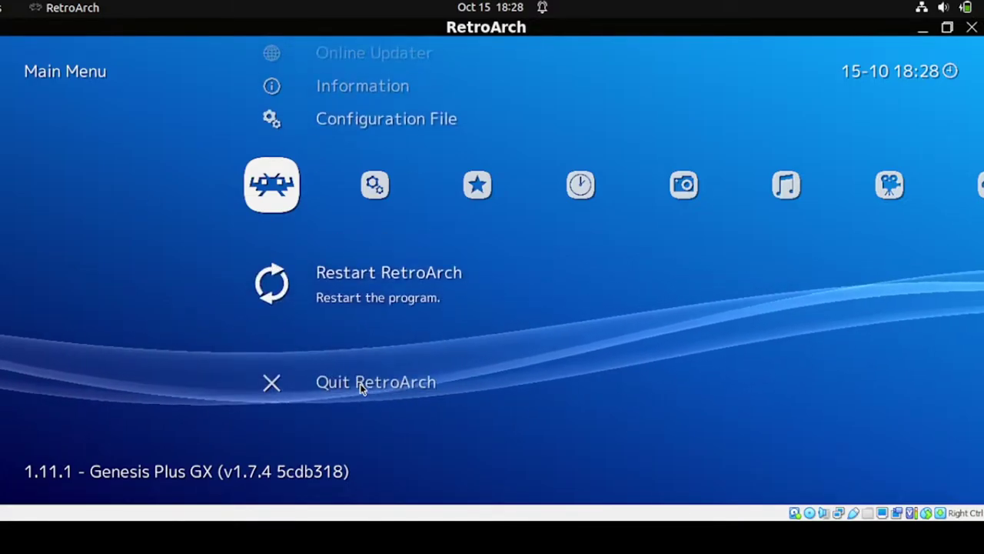
pyautogui.click(361, 274)
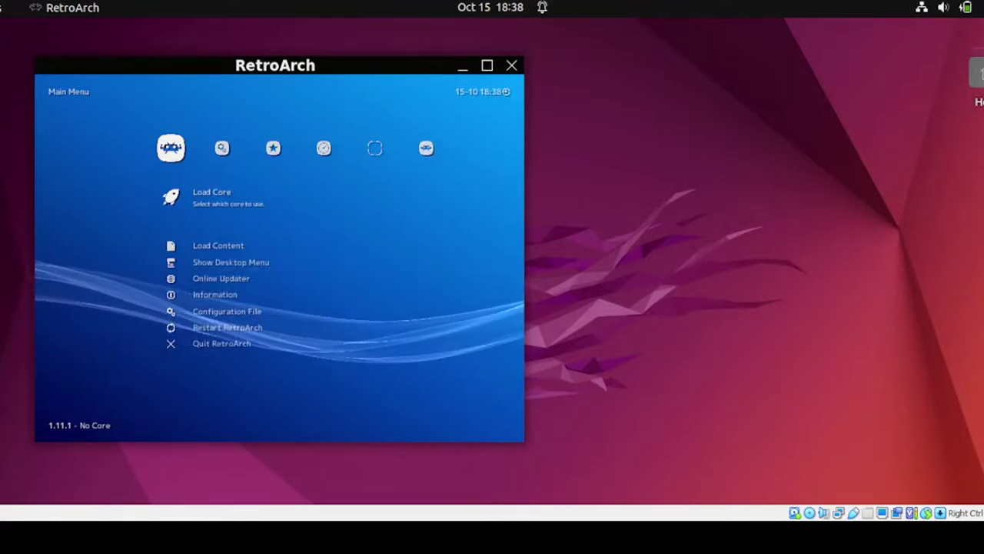
pyautogui.click(487, 65)
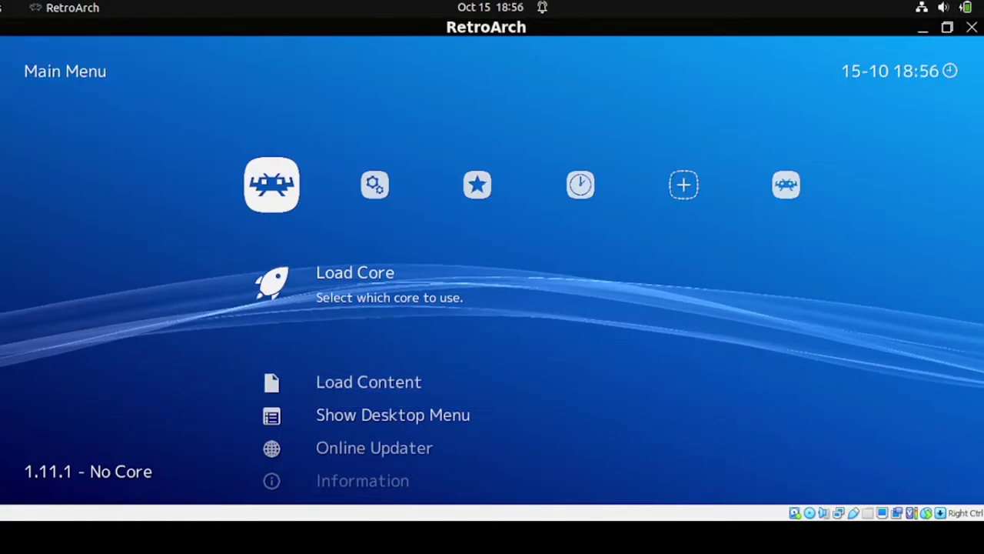
# Step: Go to Settings > User Interface > Appearance and open the Menu Color Theme list
pyautogui.press('Right')
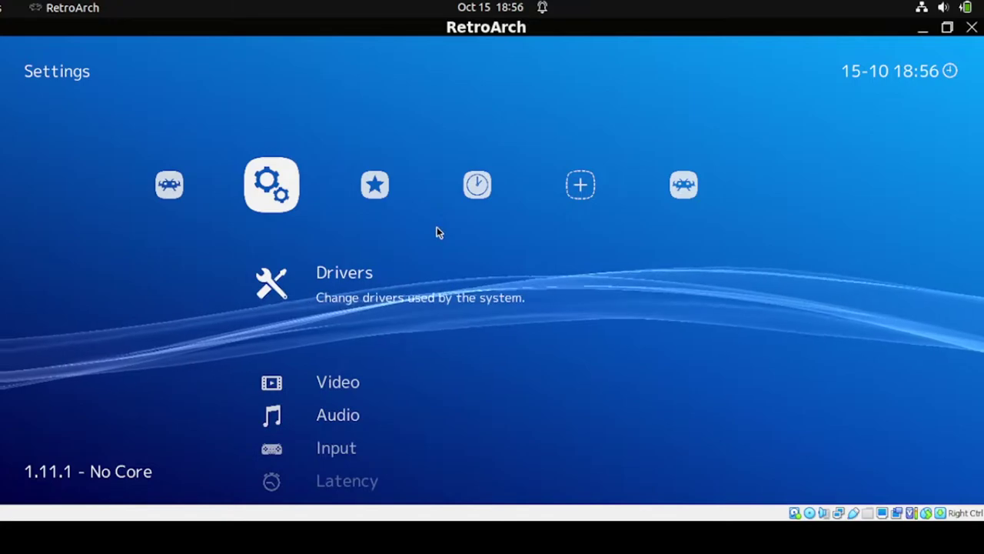
pyautogui.press('Down')
pyautogui.press('Down')
pyautogui.press('Down')
pyautogui.press('Down')
pyautogui.press('Down')
pyautogui.press('Down')
pyautogui.press('Down')
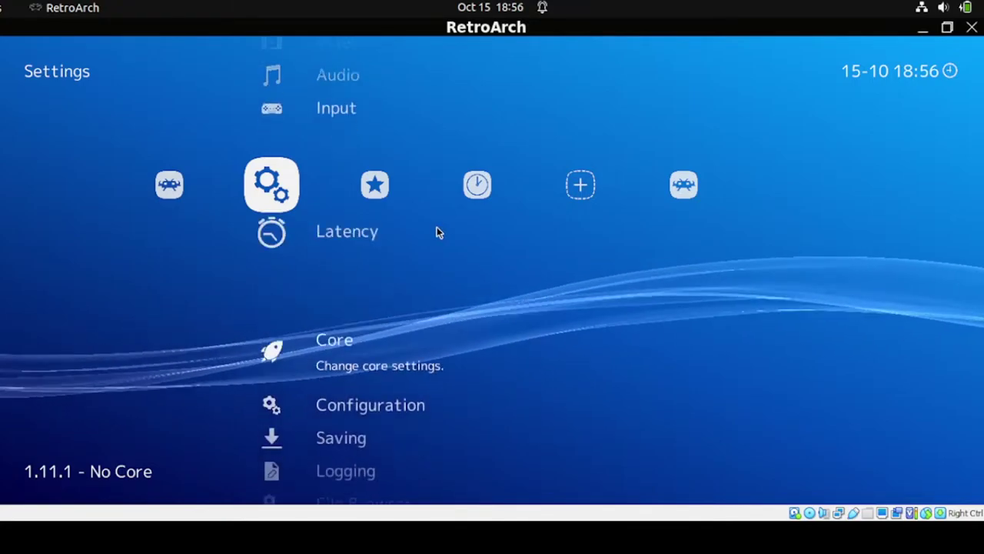
pyautogui.press('Down')
pyautogui.press('Down')
pyautogui.press('Down')
pyautogui.press('Down')
pyautogui.press('Down')
pyautogui.press('Down')
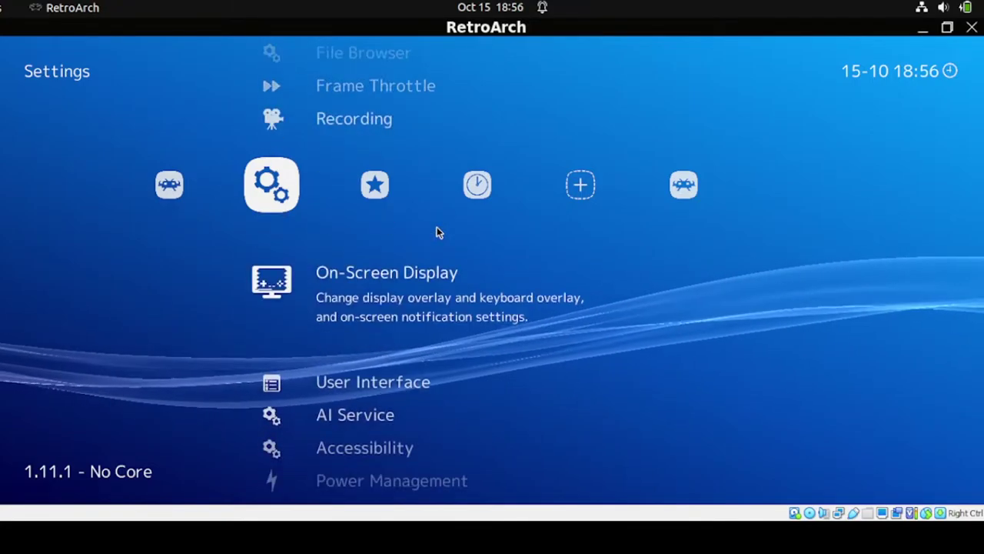
pyautogui.press('Return')
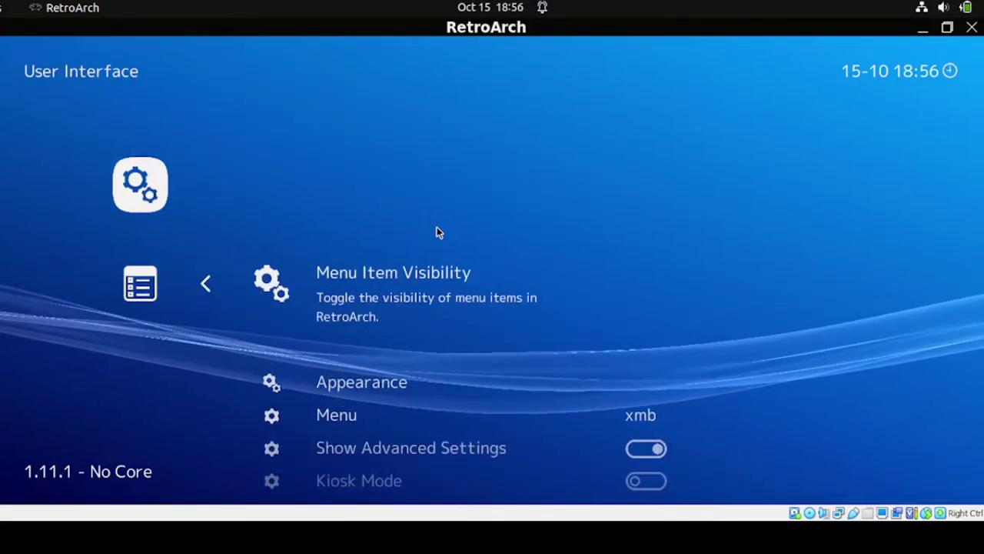
pyautogui.press('Down')
pyautogui.press('Return')
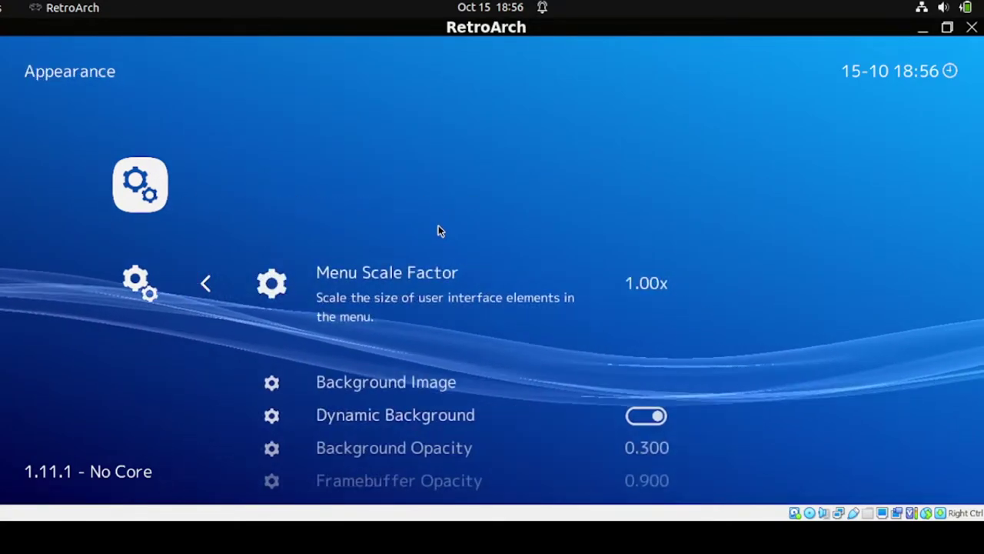
pyautogui.press('Down')
pyautogui.press('Down')
pyautogui.press('Down')
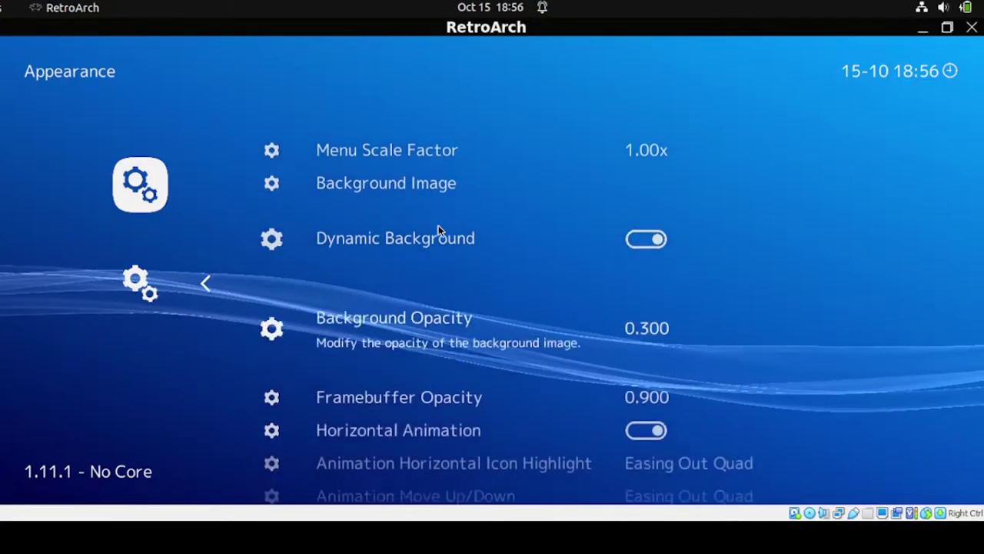
pyautogui.press('Down')
pyautogui.press('Down')
pyautogui.press('Down')
pyautogui.press('Down')
pyautogui.press('Down')
pyautogui.press('Down')
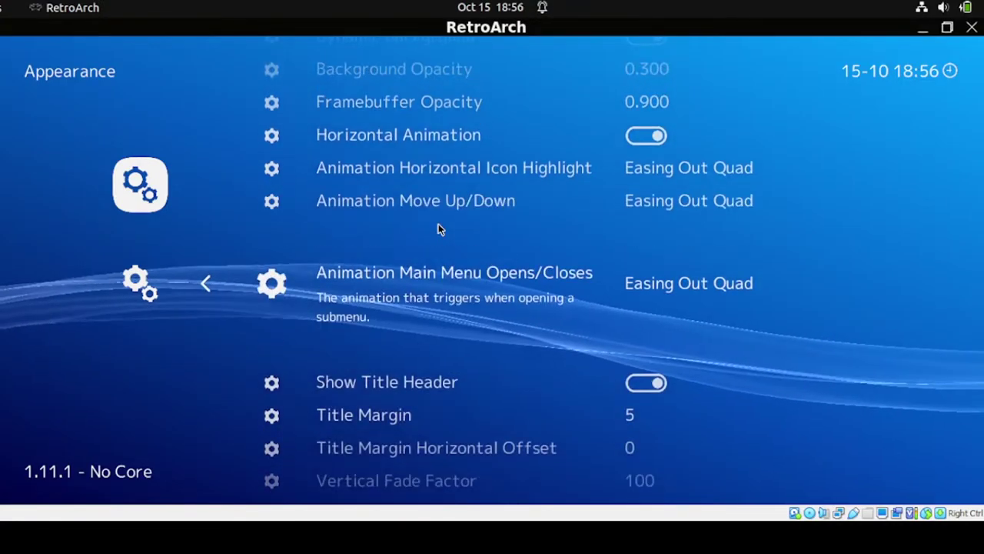
pyautogui.press('Down')
pyautogui.press('Down')
pyautogui.press('Down')
pyautogui.press('Down')
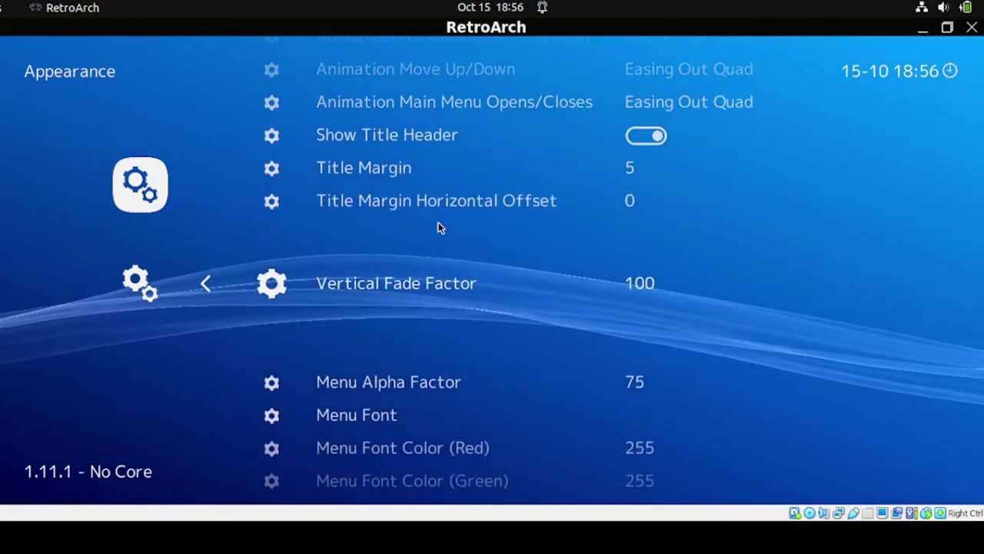
pyautogui.press('Down')
pyautogui.press('Down')
pyautogui.press('Down')
pyautogui.press('Down')
pyautogui.press('Down')
pyautogui.press('Down')
pyautogui.press('Down')
pyautogui.press('Down')
pyautogui.press('Down')
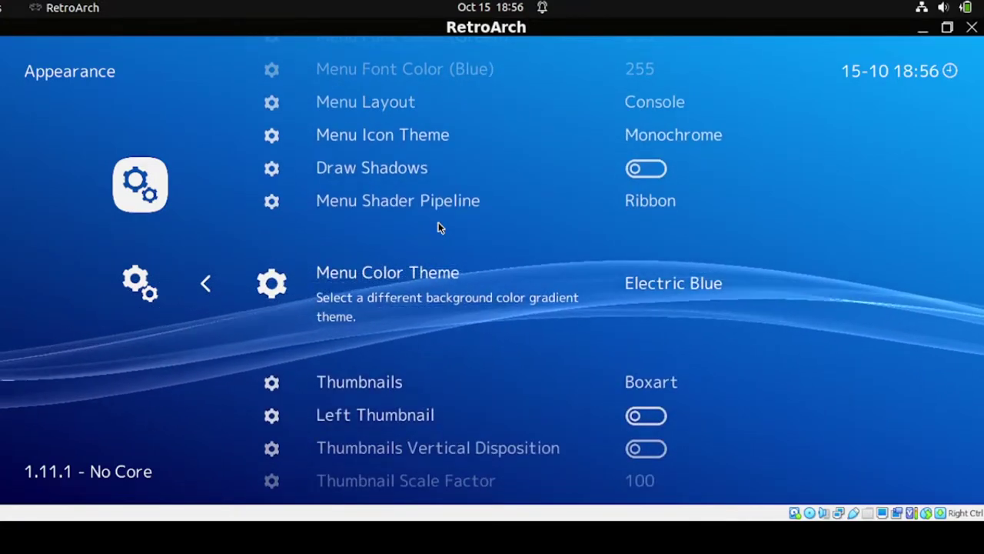
pyautogui.click(436, 289)
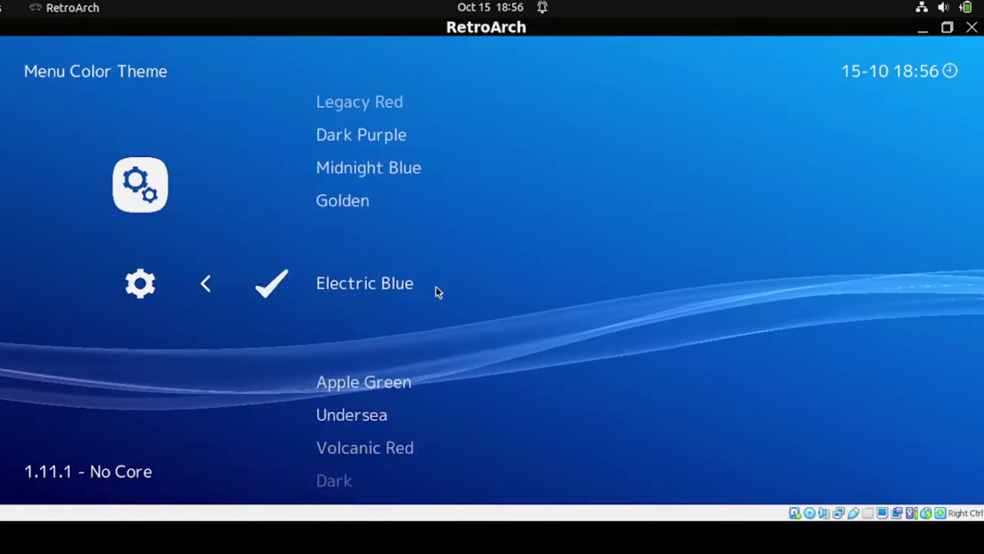
# Step: Choose Dark Purple instead of Electric Blue as the menu colour theme
pyautogui.press('Up')
pyautogui.press('Up')
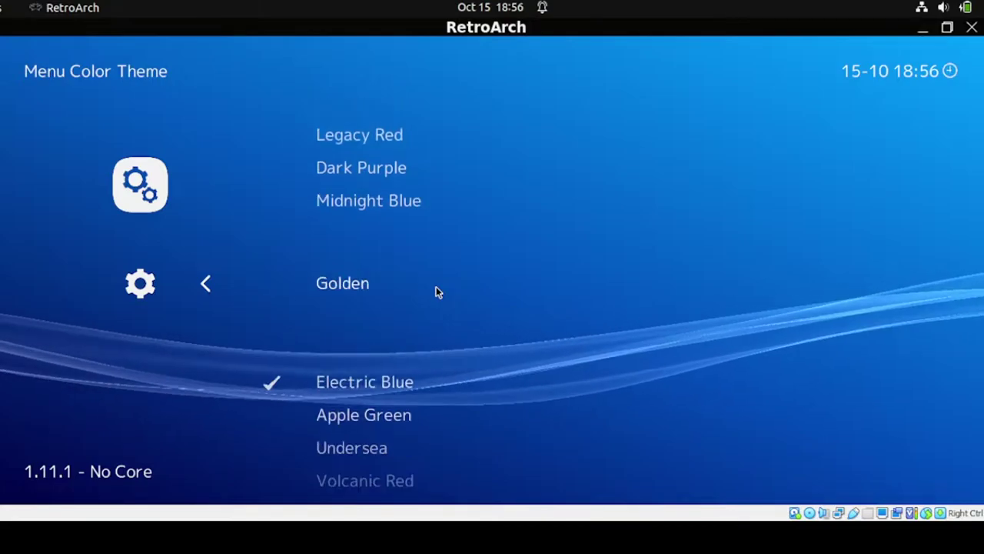
pyautogui.press('Up')
pyautogui.press('Return')
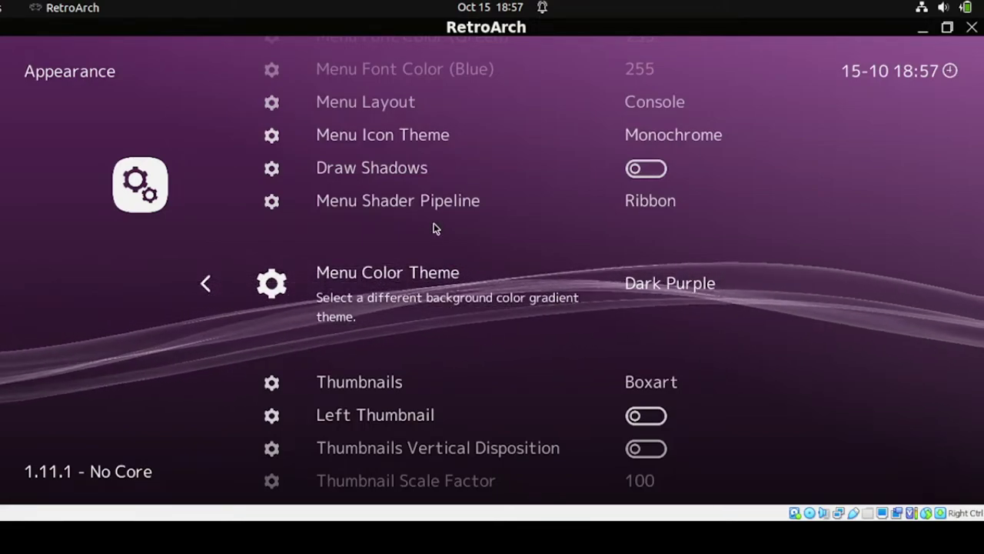
# Step: Go back up to Menu Scale Factor and leave it unchanged at 1.00x
pyautogui.press('Up')
pyautogui.press('Up')
pyautogui.press('Up')
pyautogui.press('Up')
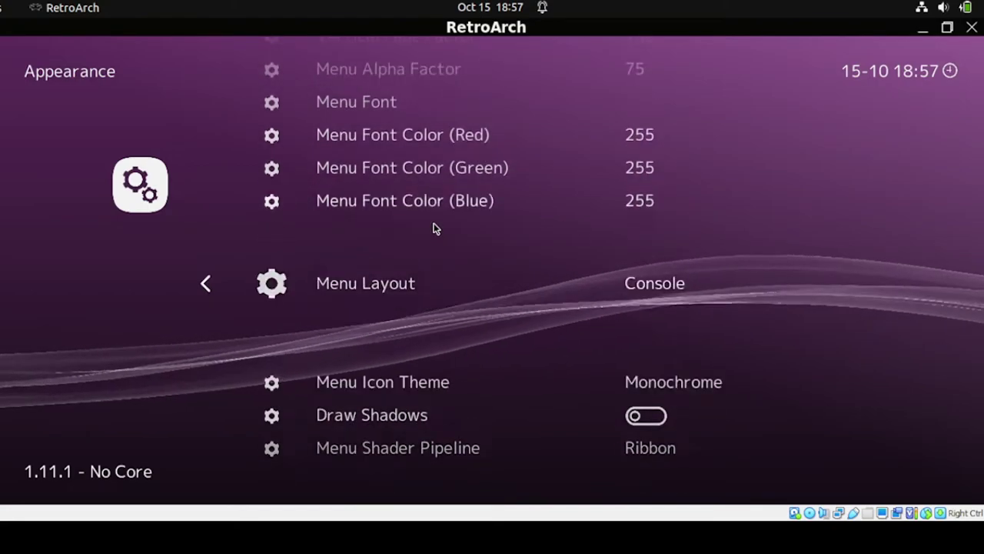
pyautogui.press('Up')
pyautogui.press('Up')
pyautogui.press('Up')
pyautogui.press('Up')
pyautogui.press('Up')
pyautogui.press('Up')
pyautogui.press('Up')
pyautogui.press('Up')
pyautogui.press('Up')
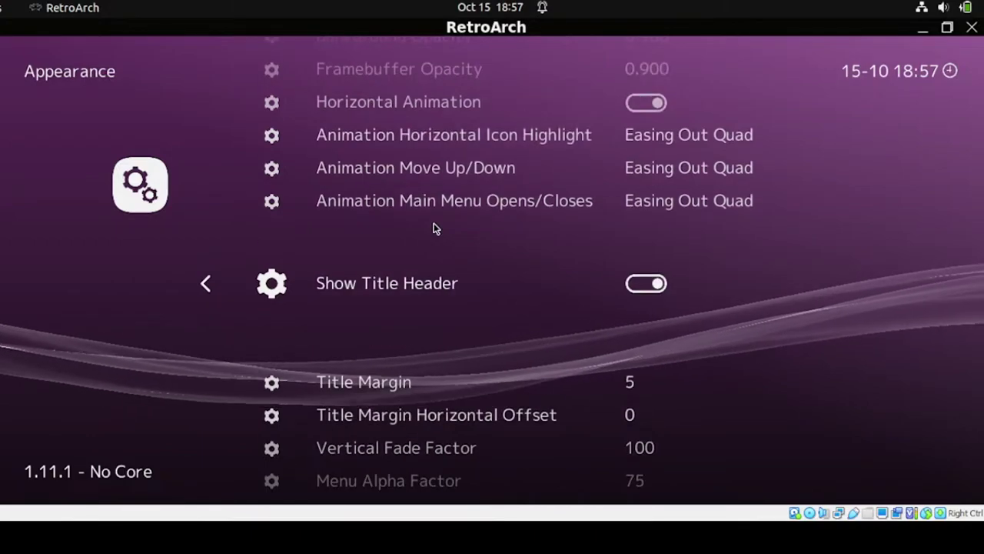
pyautogui.press('Up')
pyautogui.press('Up')
pyautogui.press('Up')
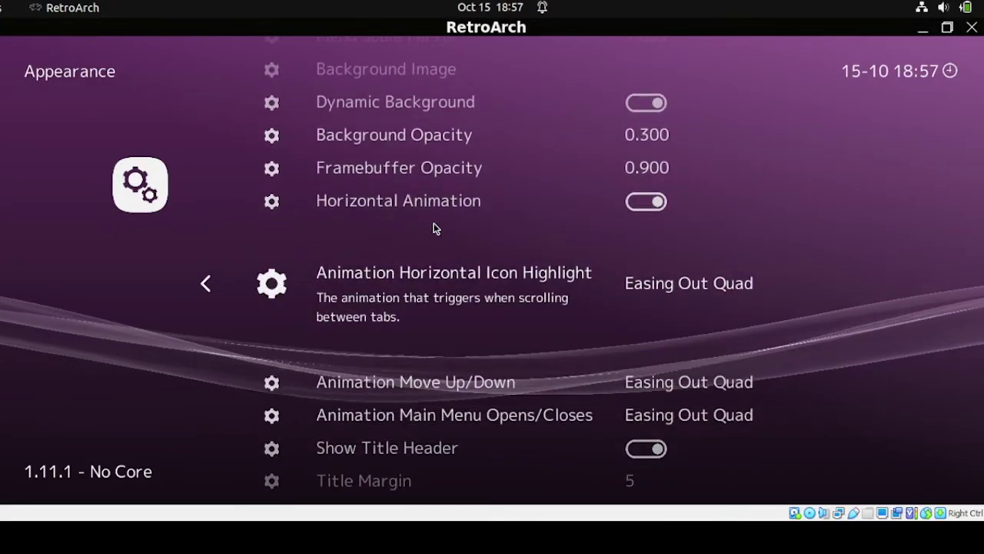
pyautogui.press('Up')
pyautogui.press('Up')
pyautogui.press('Up')
pyautogui.press('Up')
pyautogui.press('Up')
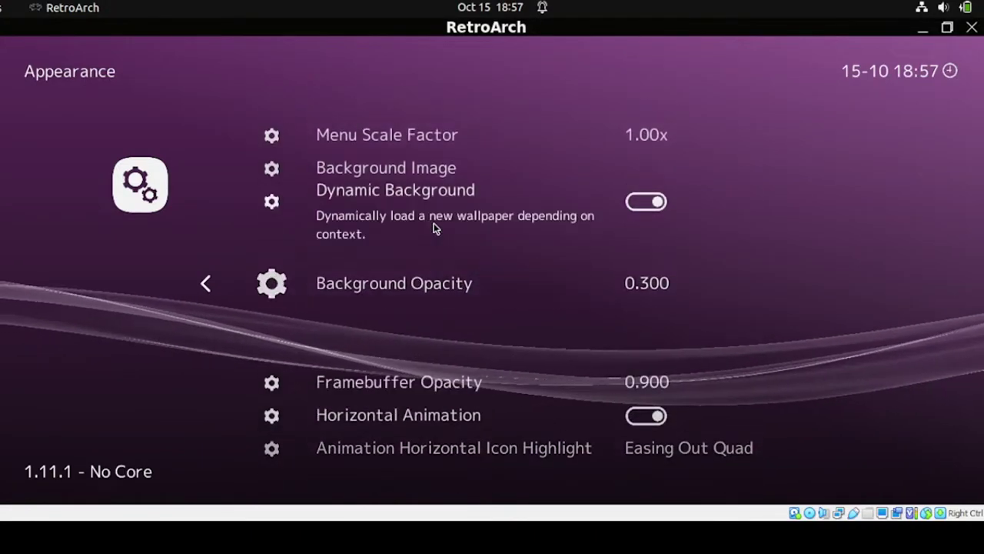
pyautogui.press('Up')
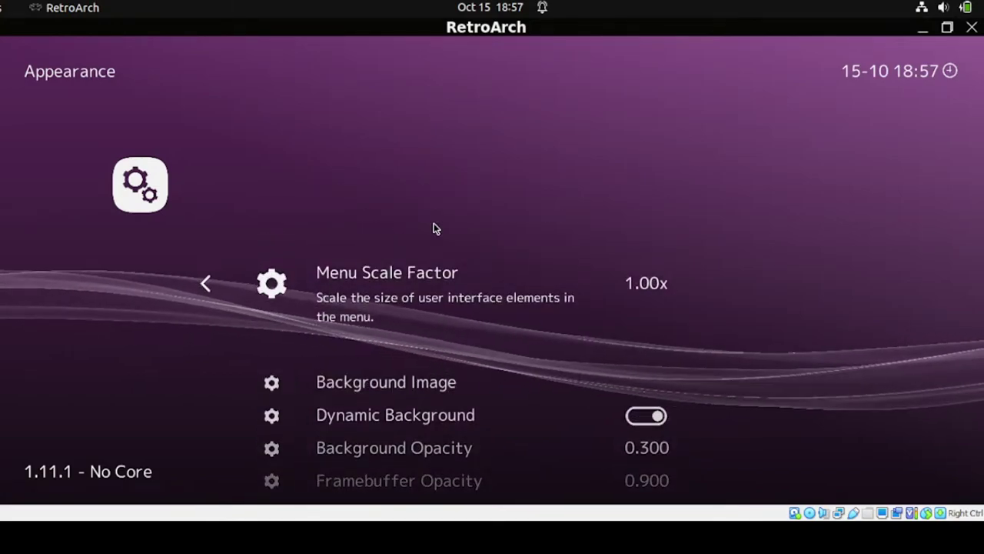
pyautogui.press('Up')
pyautogui.press('Down')
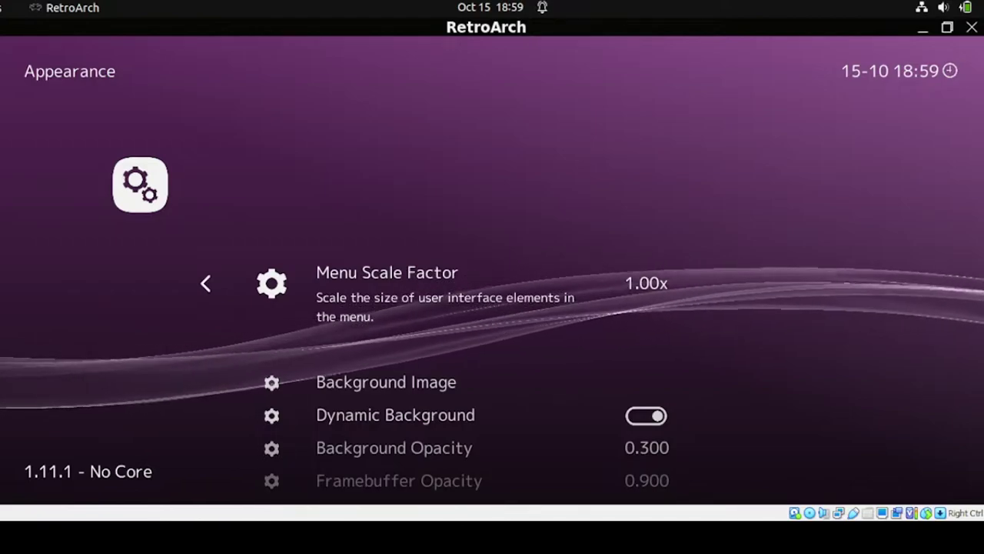
pyautogui.click(209, 283)
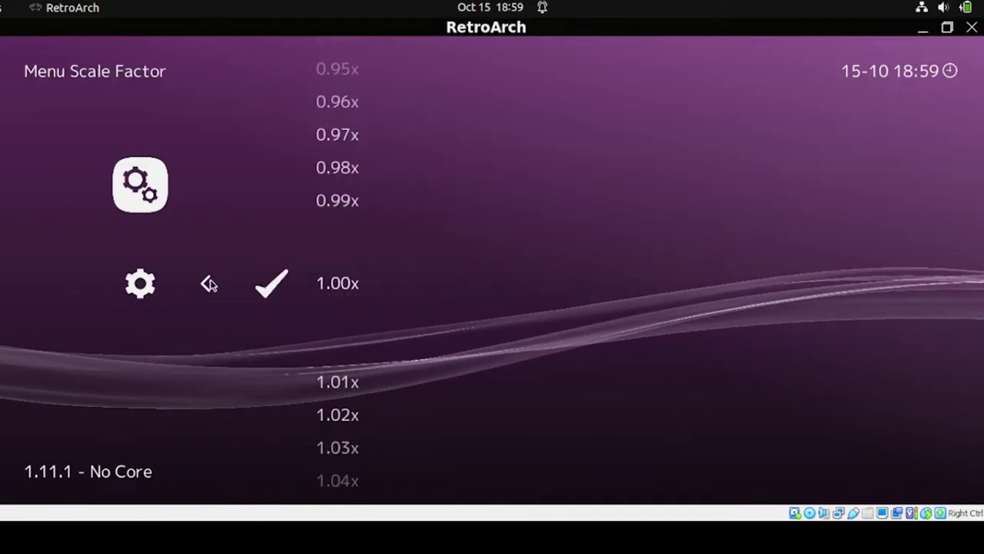
pyautogui.click(141, 285)
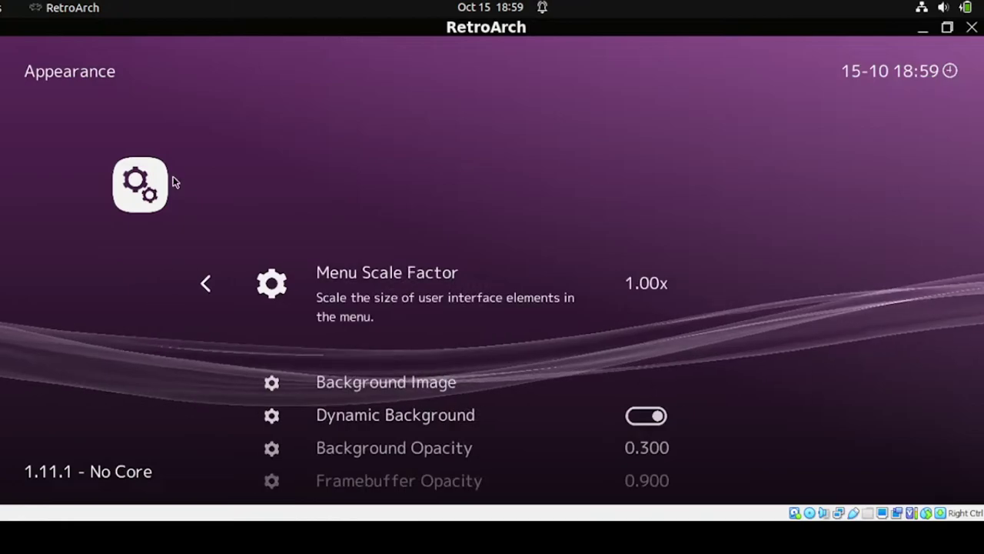
# Step: Dismiss the search keyboard and back out through User Interface and Settings to the Main Menu
pyautogui.click(132, 179)
pyautogui.click(739, 367)
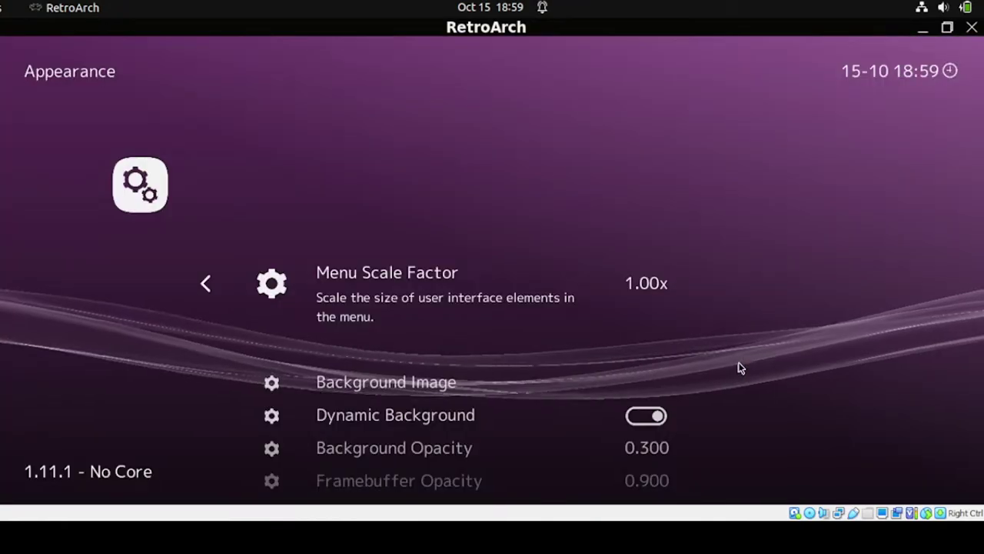
pyautogui.click(145, 193)
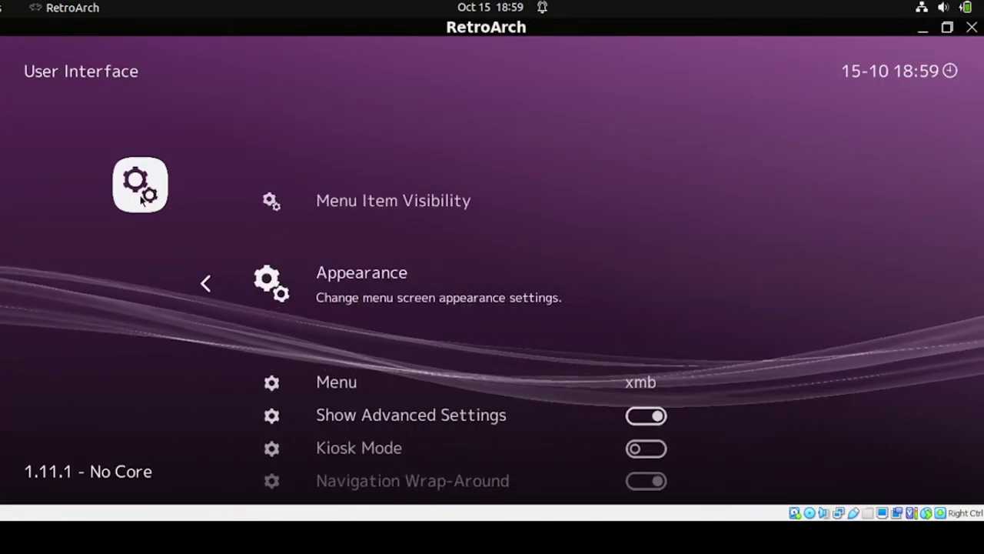
pyautogui.click(142, 191)
pyautogui.click(140, 188)
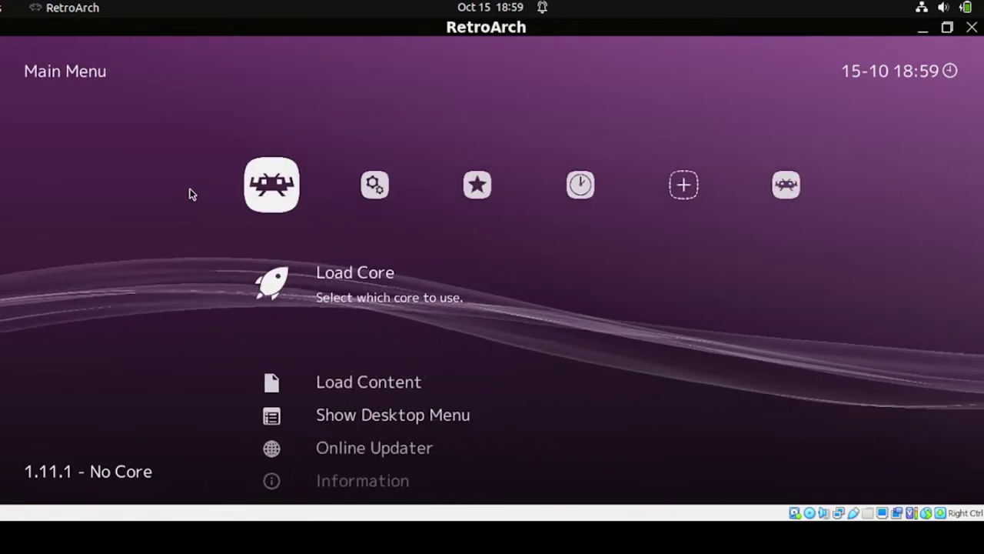
# Step: Save the current configuration to retroarch.cfg from Configuration File
pyautogui.press('Down')
pyautogui.press('Down')
pyautogui.press('Down')
pyautogui.press('Down')
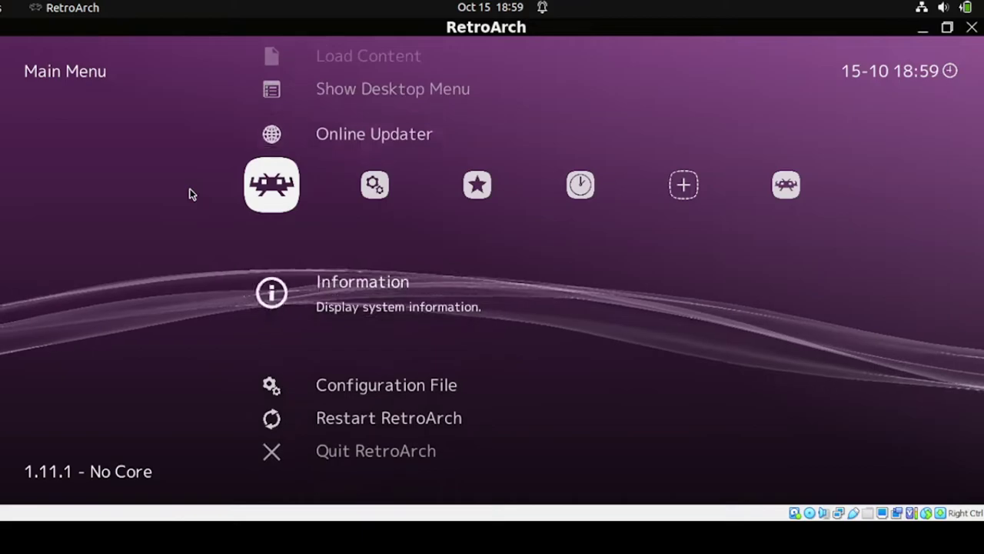
pyautogui.press('Return')
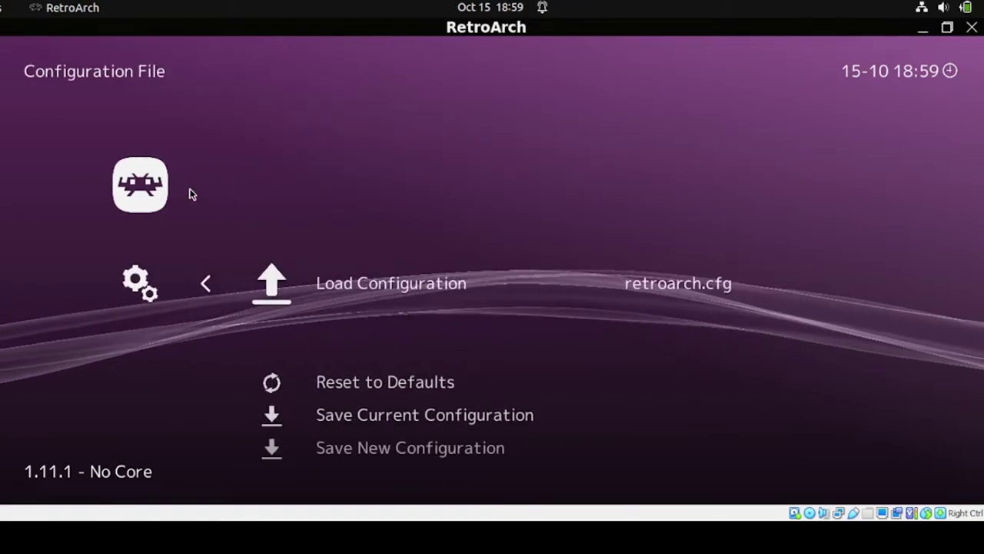
pyautogui.press('Down')
pyautogui.press('Down')
pyautogui.press('Return')
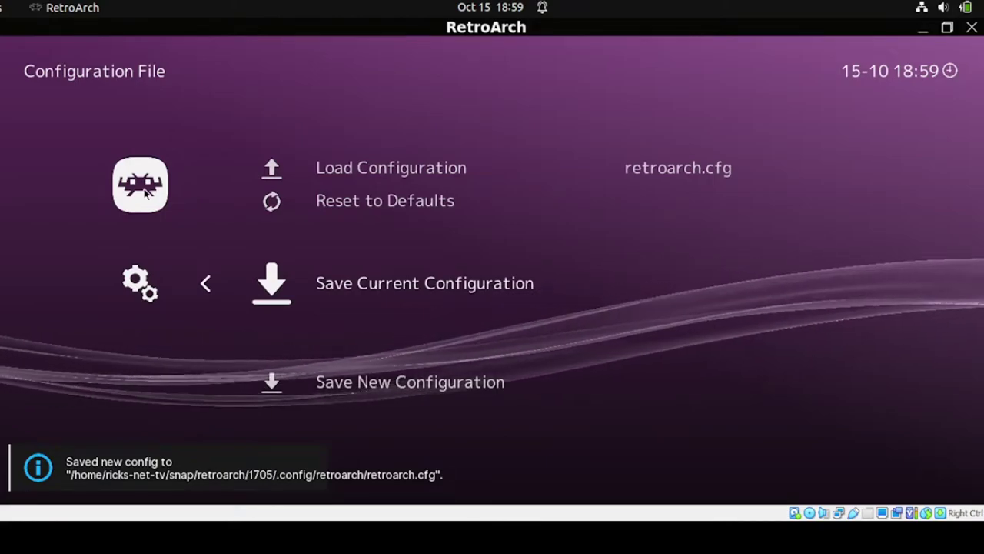
# Step: Return to the Main Menu and restart RetroArch
pyautogui.press('BackSpace')
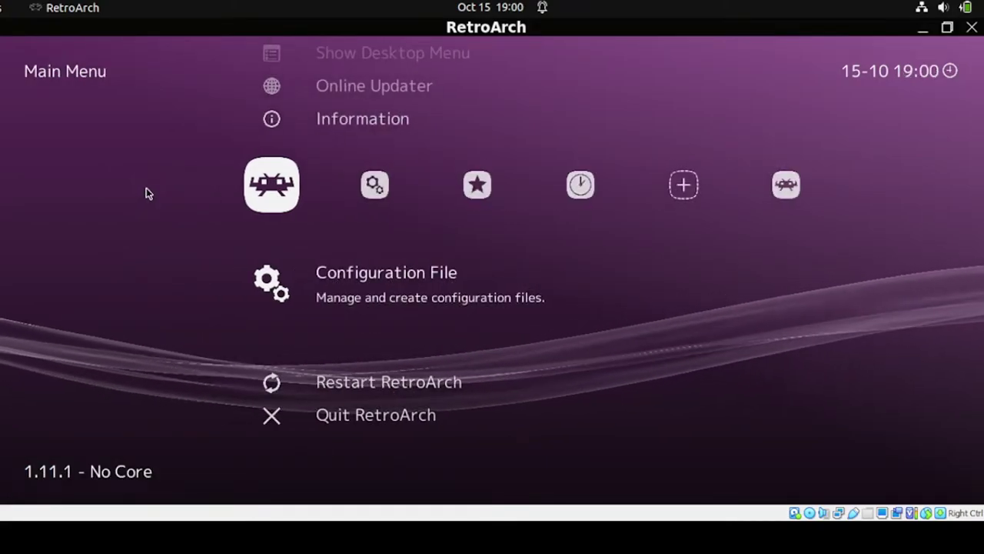
pyautogui.press('Down')
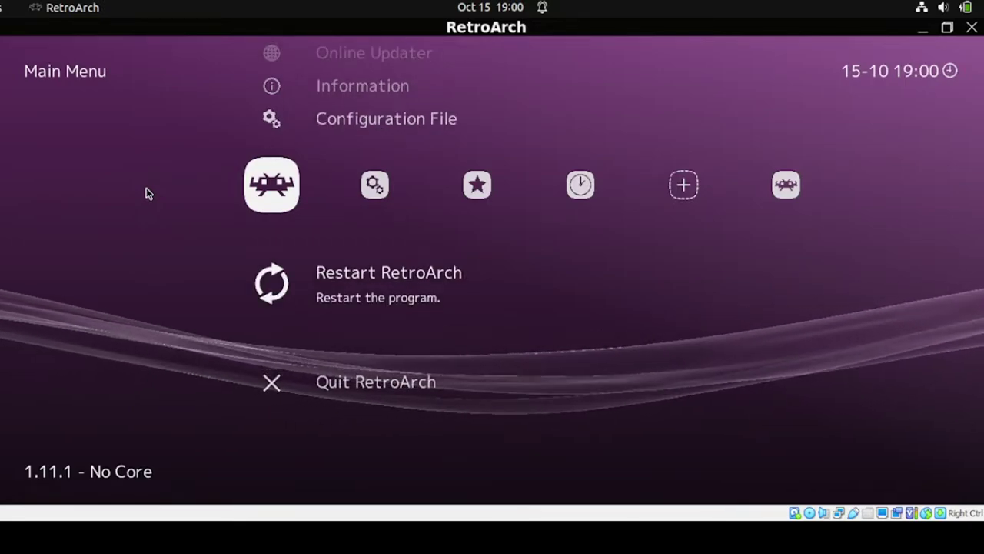
pyautogui.press('Return')
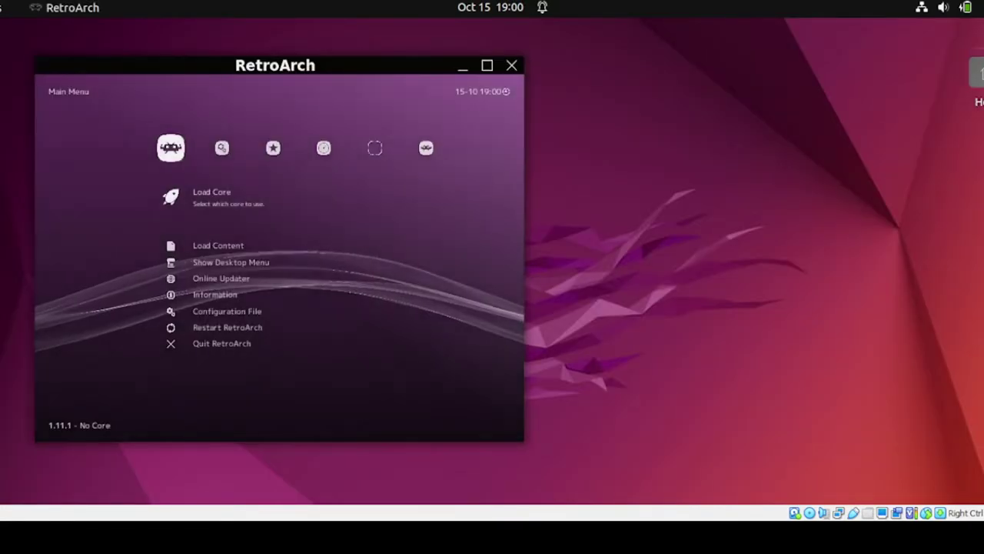